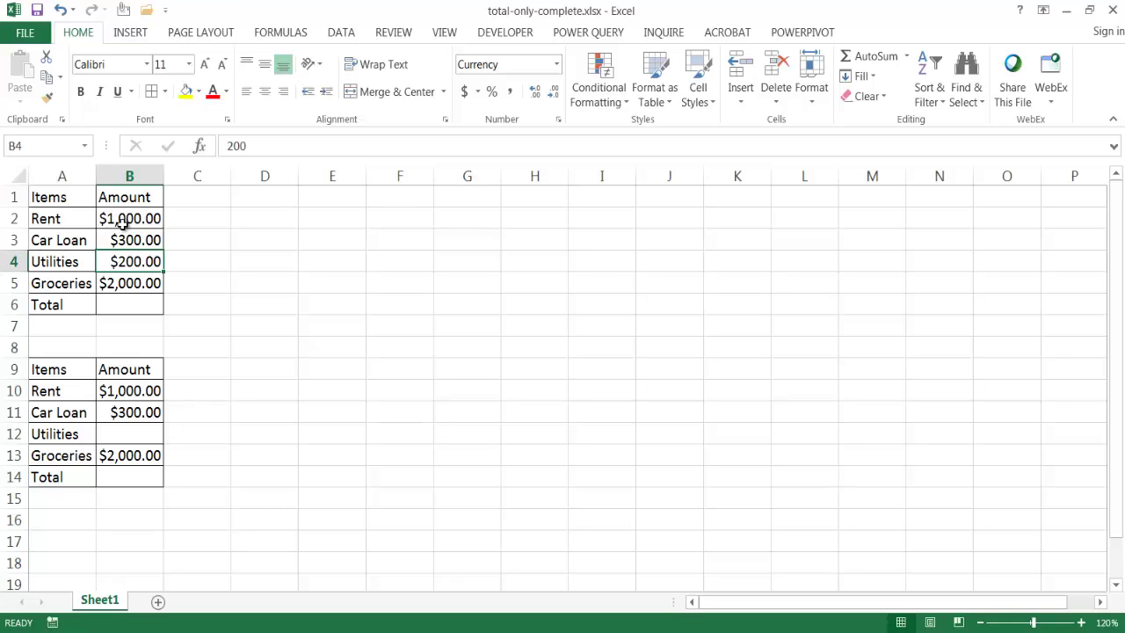
Enter =SUM(B2:B5) in the upper Total cell B6 so it shows $3,500.00
left_click_drag(108, 219, 125, 276)
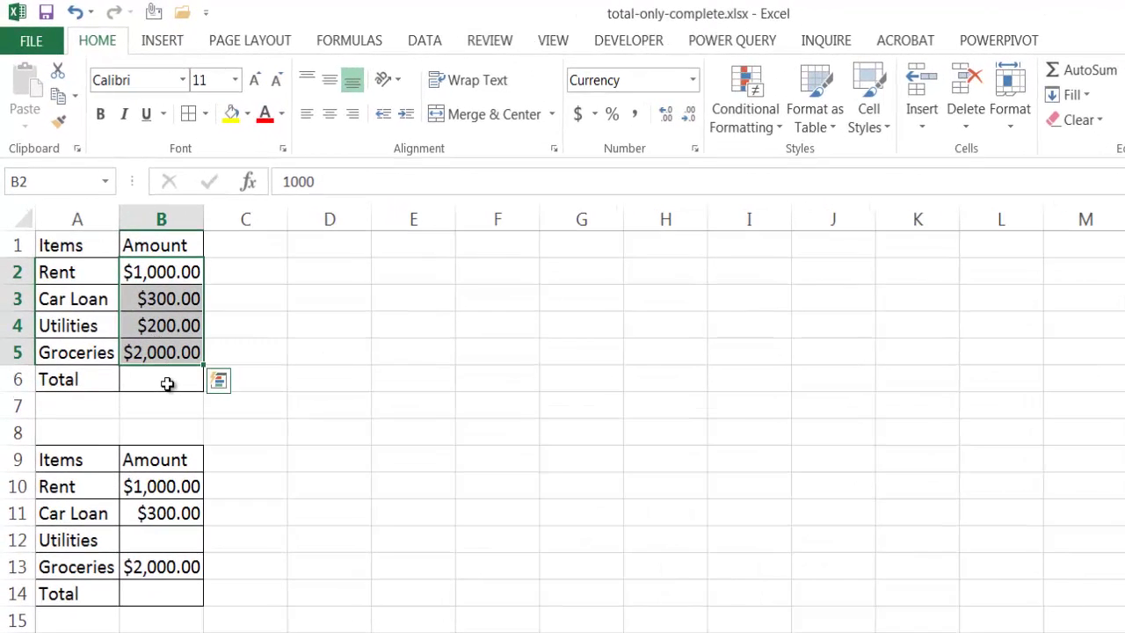
left_click(167, 382)
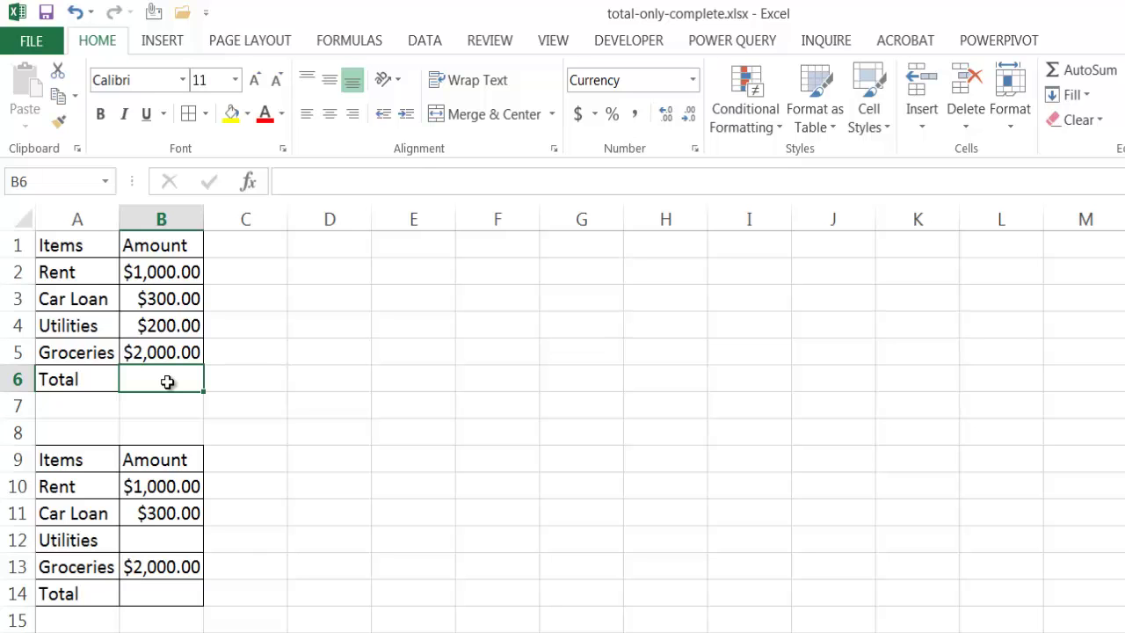
type("=sum")
key("BackSpace")
key("BackSpace")
key("BackSpace")
key("BackSpace")
type("=")
key("BackSpace")
type("=sum")
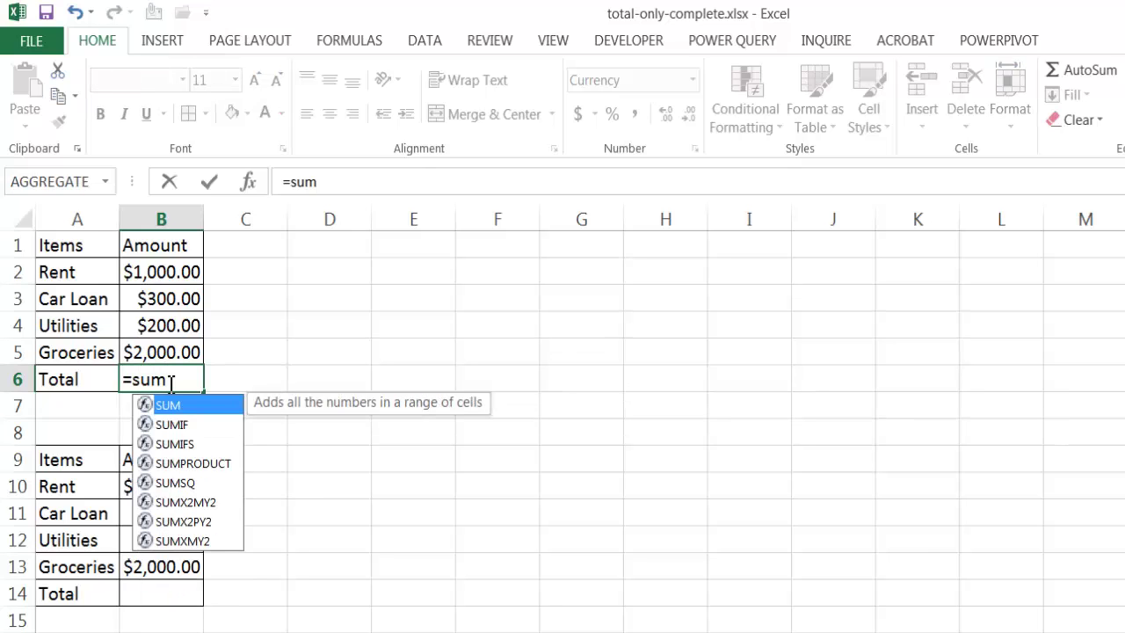
key("Tab")
left_click_drag(173, 272, 166, 351)
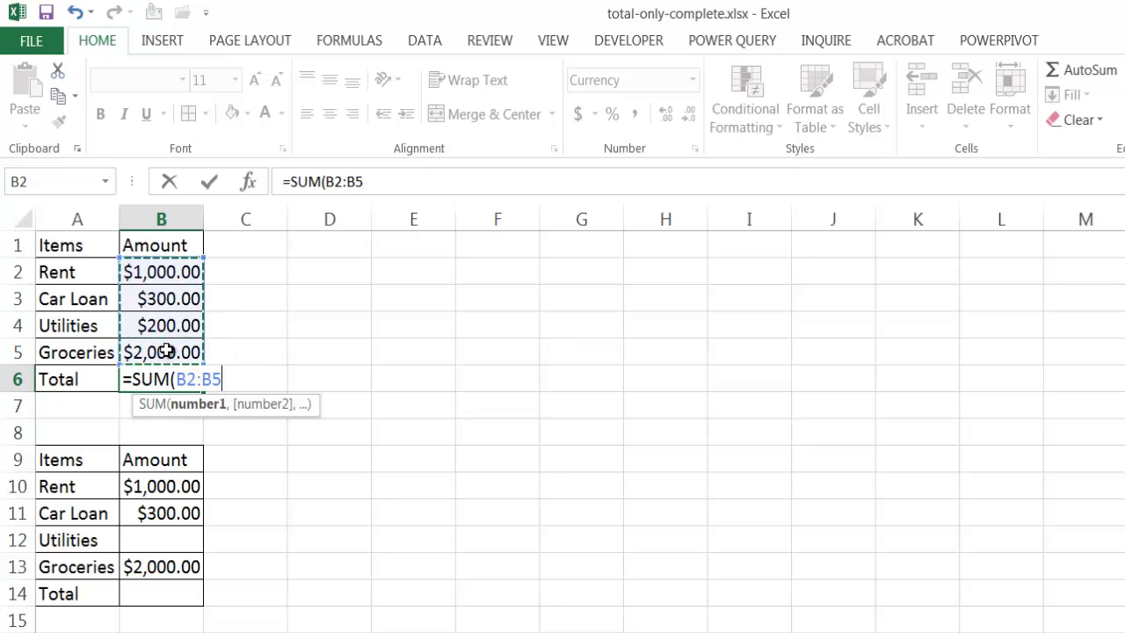
type(")")
key("Return")
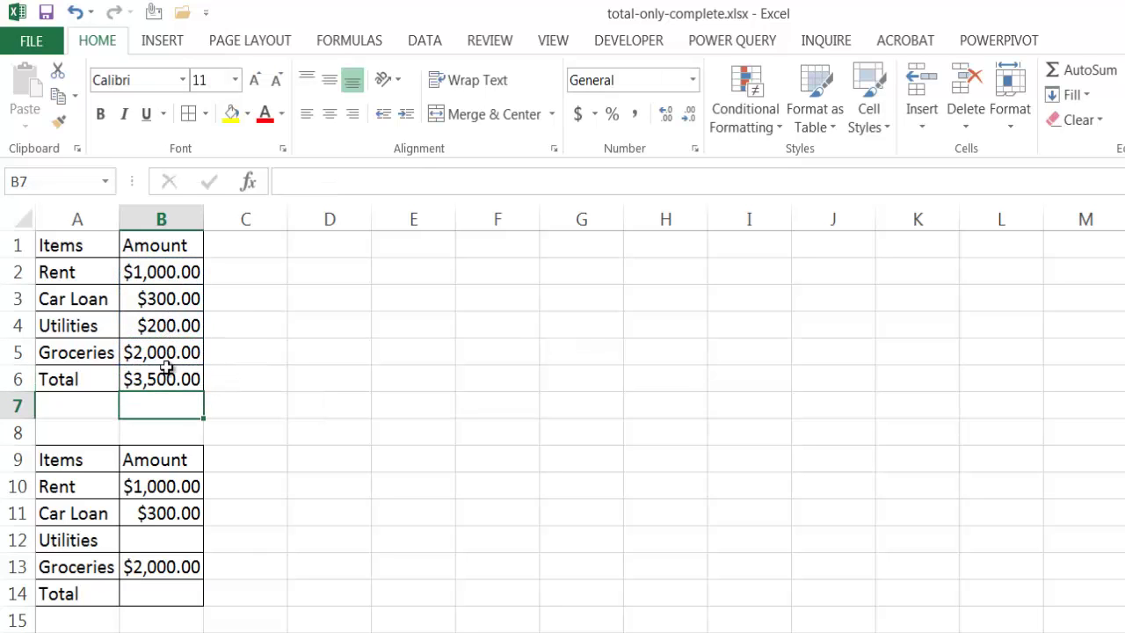
left_click(165, 379)
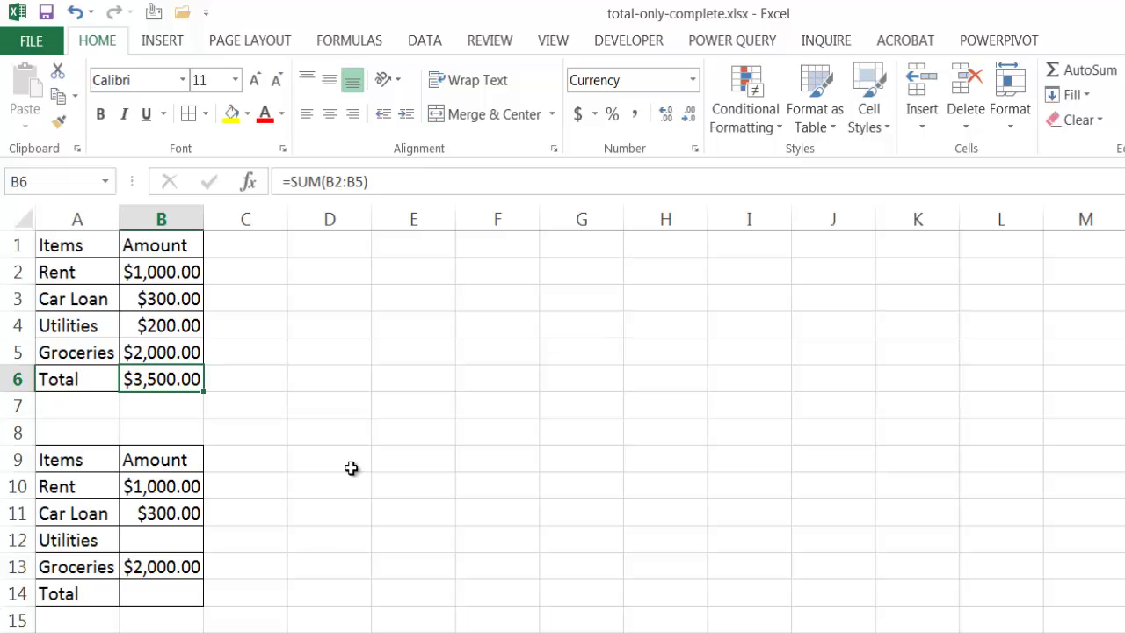
Clear the $200.00 Utilities amount in B4 and check that B6 now totals $3,300.00
left_click(141, 325)
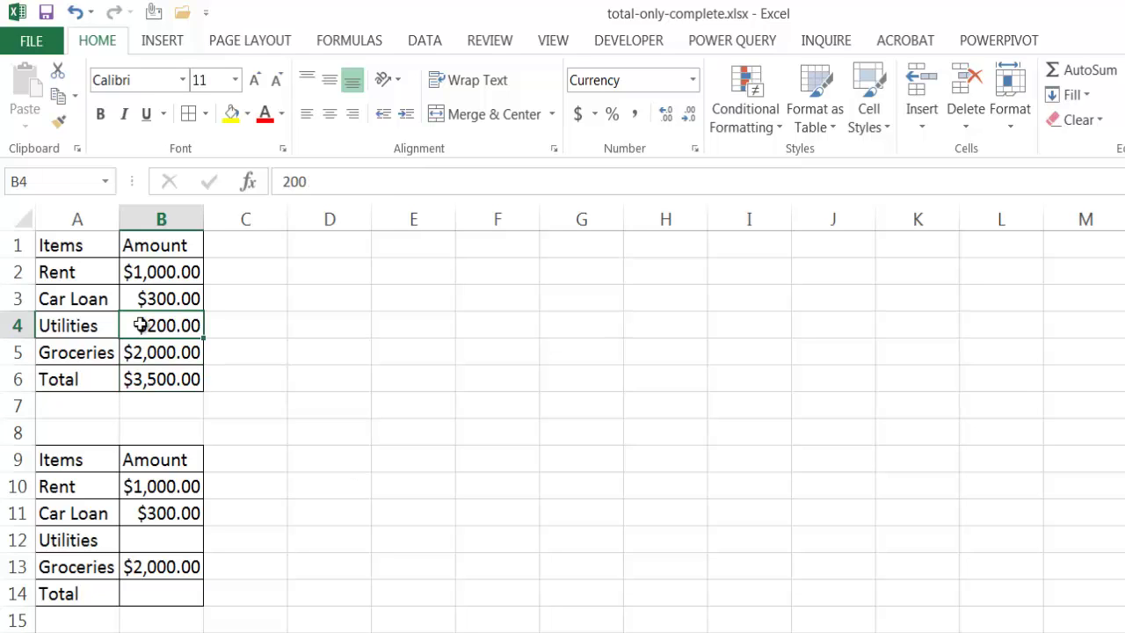
key("Delete")
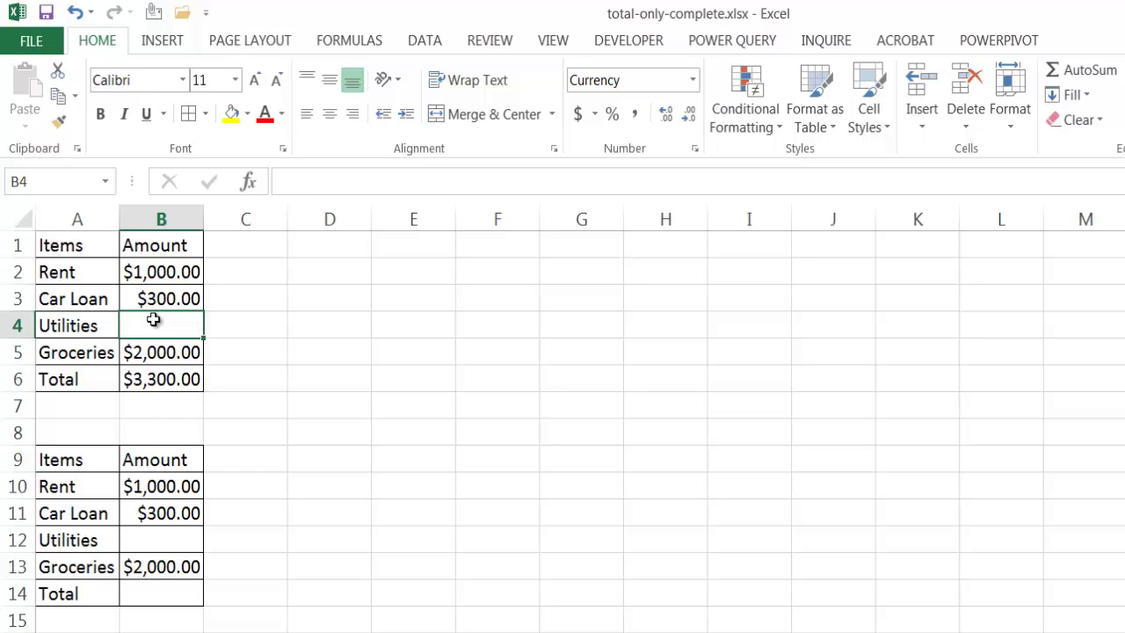
left_click(154, 379)
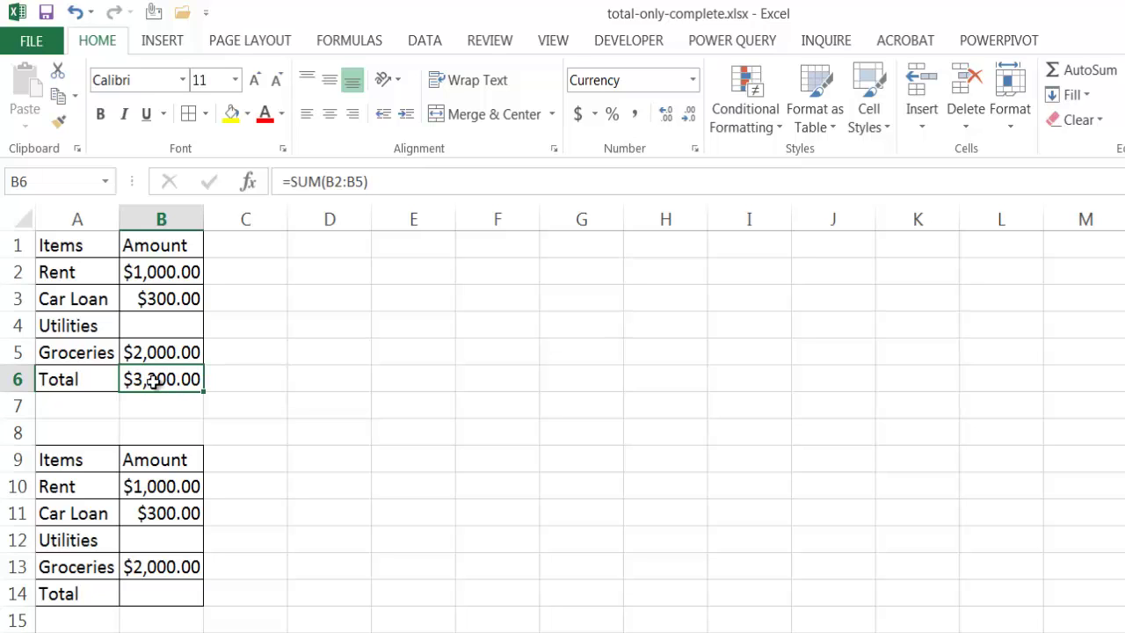
left_click(156, 331)
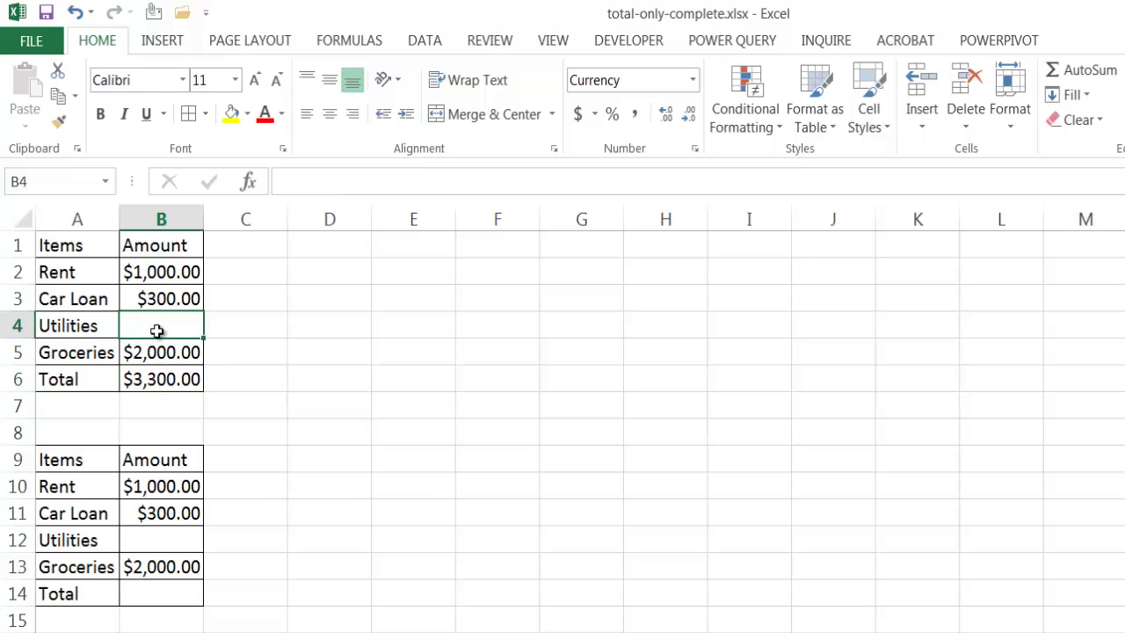
left_click(160, 295)
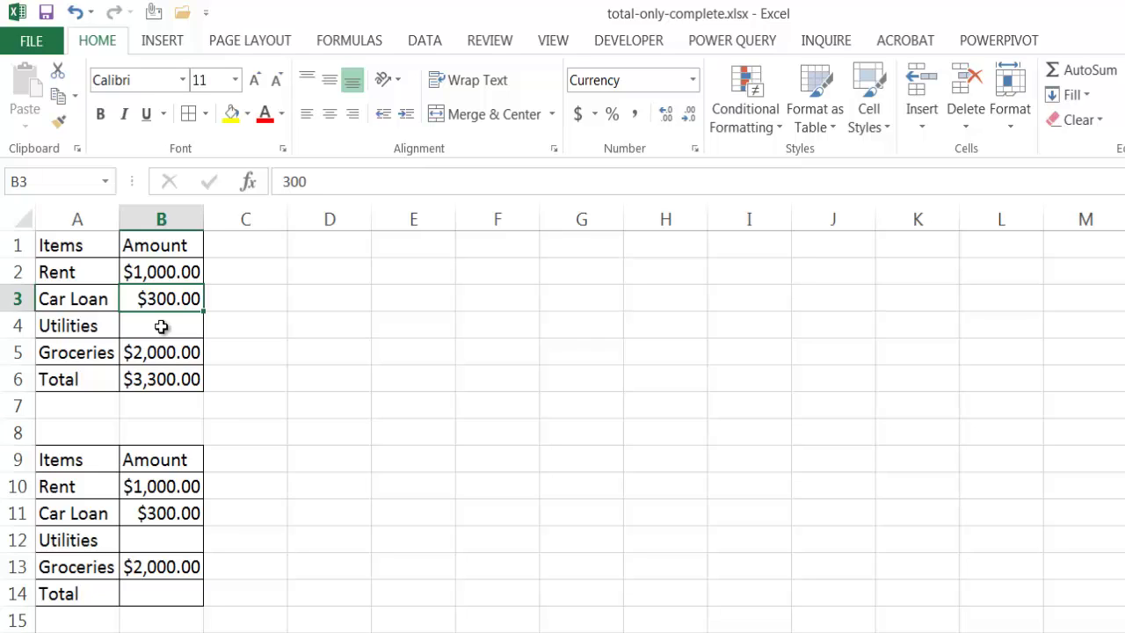
Type =IF(B10:B13>0),SUM(B10:B14),"" into the lower Total cell B14 without entering it
key("ctrl+c")
left_click(162, 592)
key("Escape")
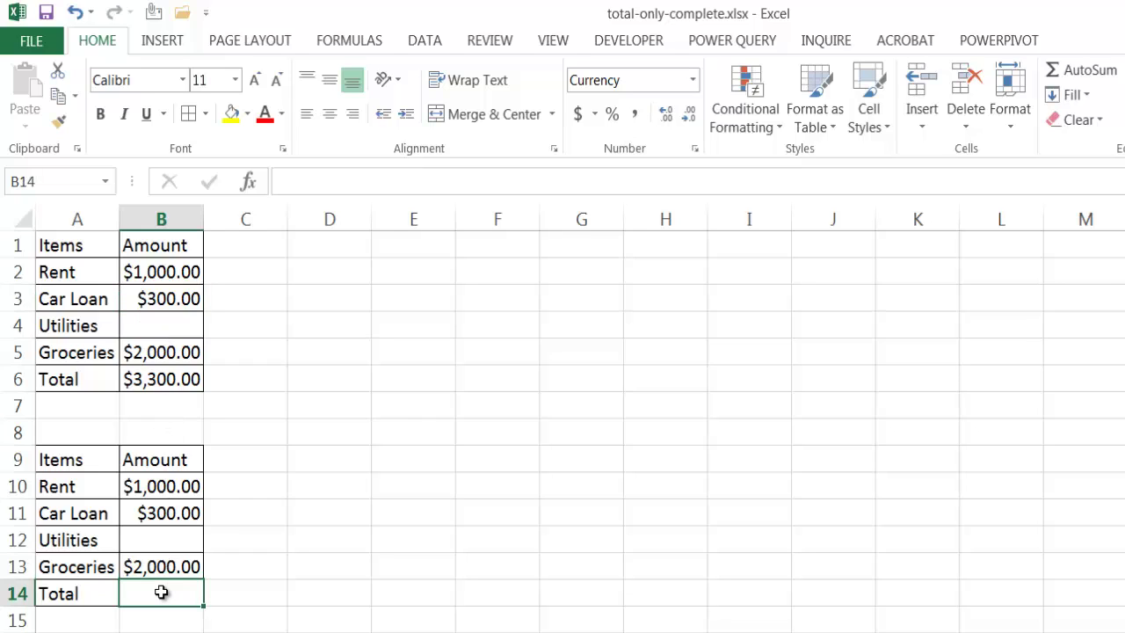
type("=")
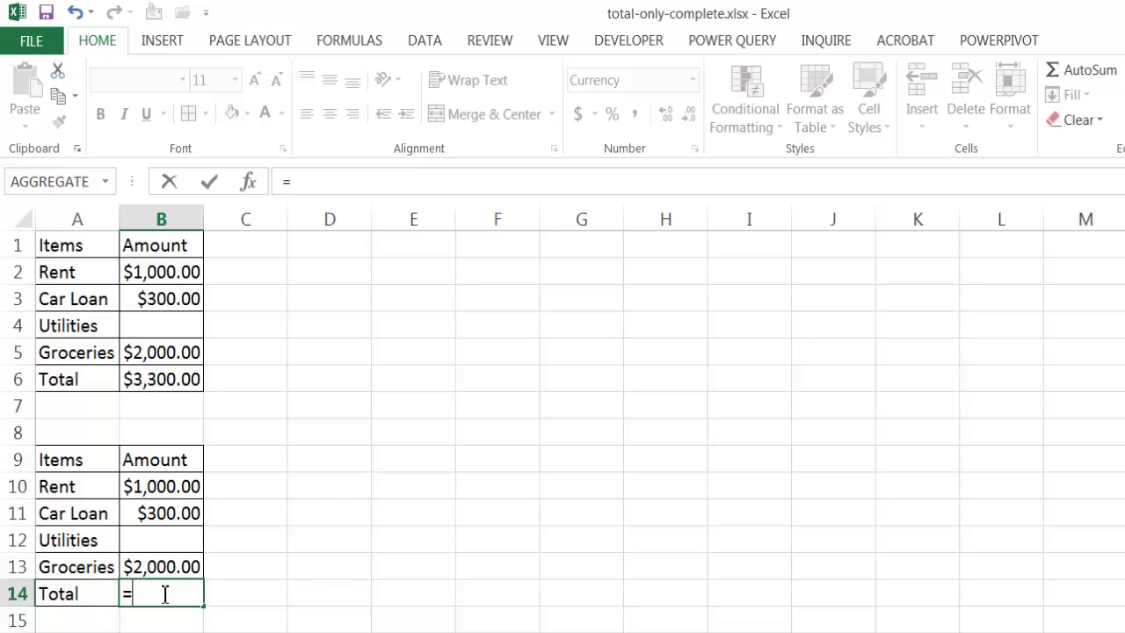
type("if")
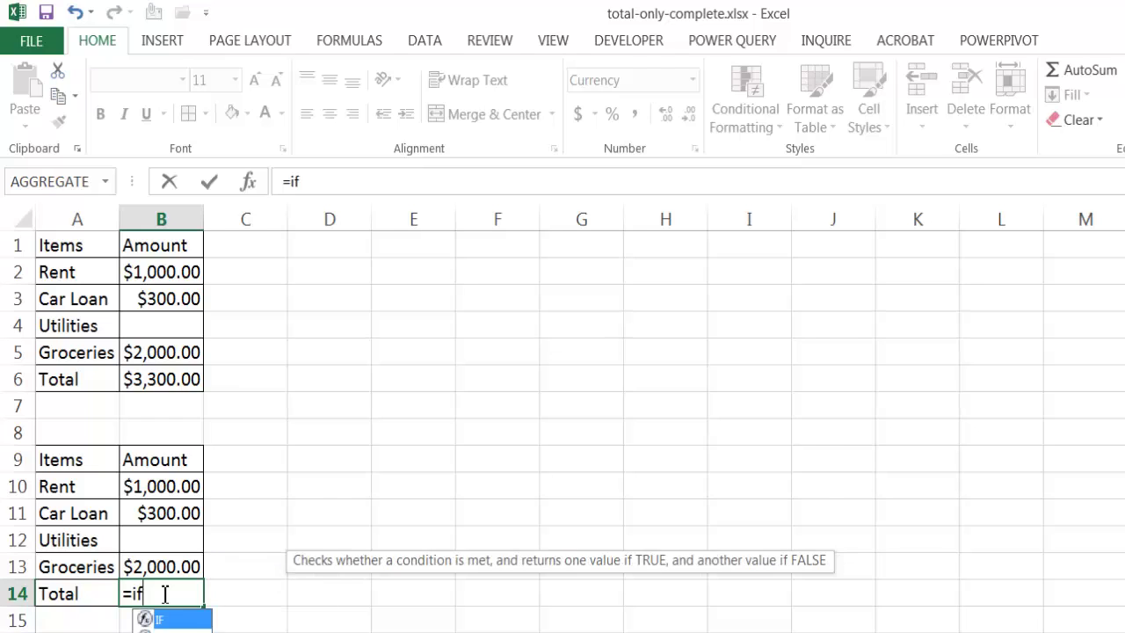
key("Tab")
left_click_drag(160, 492, 167, 570)
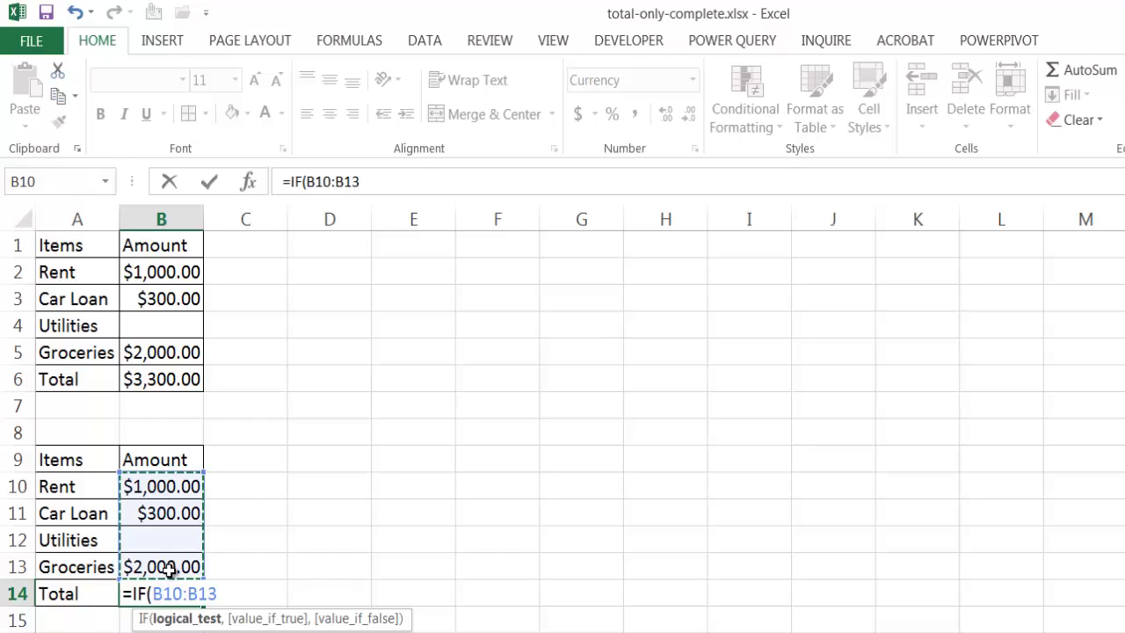
type(">0")
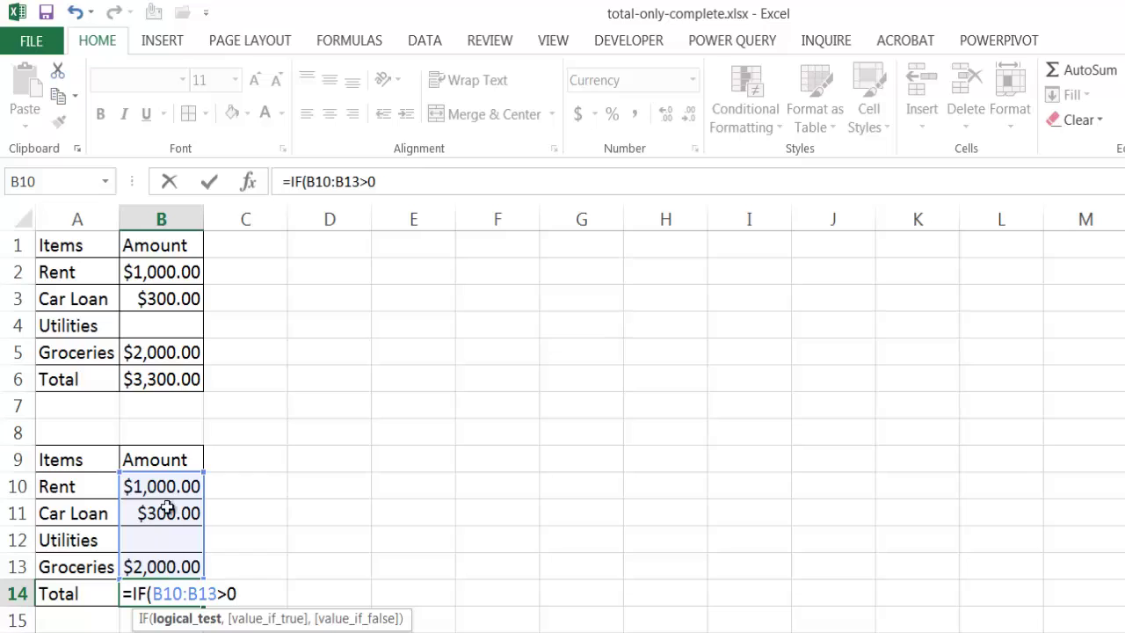
type(")")
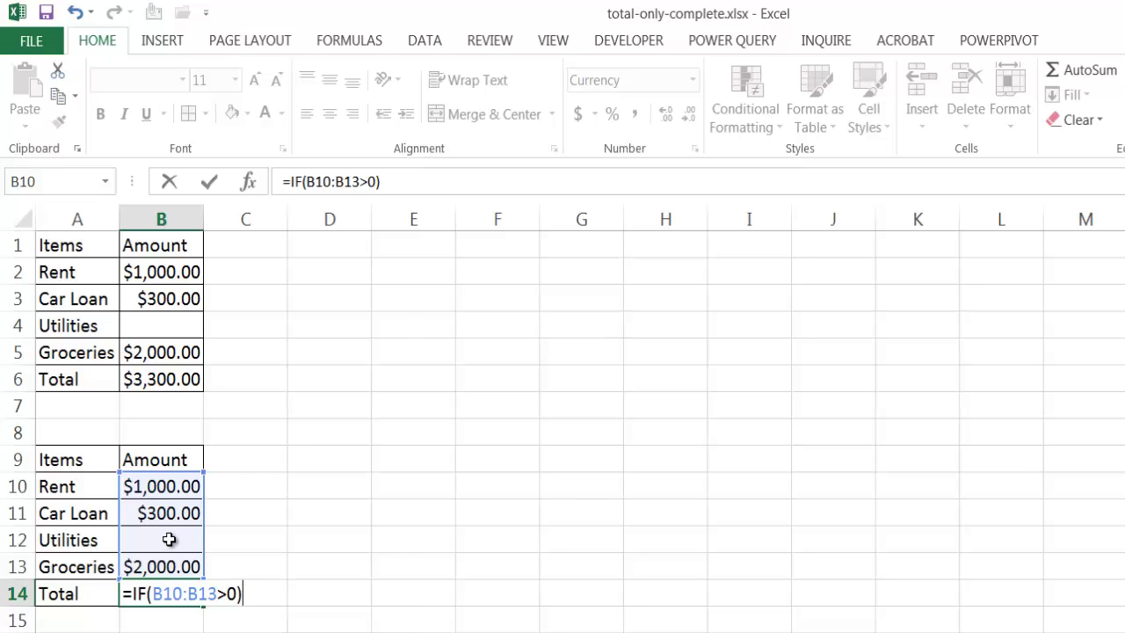
type(",")
type("sum")
key("Tab")
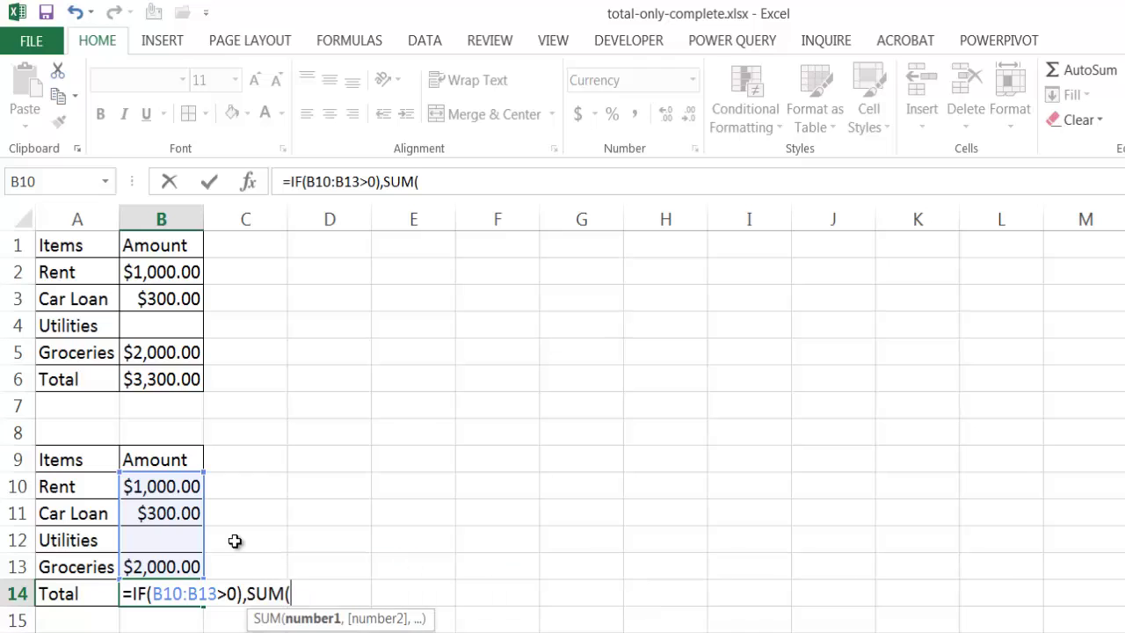
left_click_drag(163, 486, 167, 582)
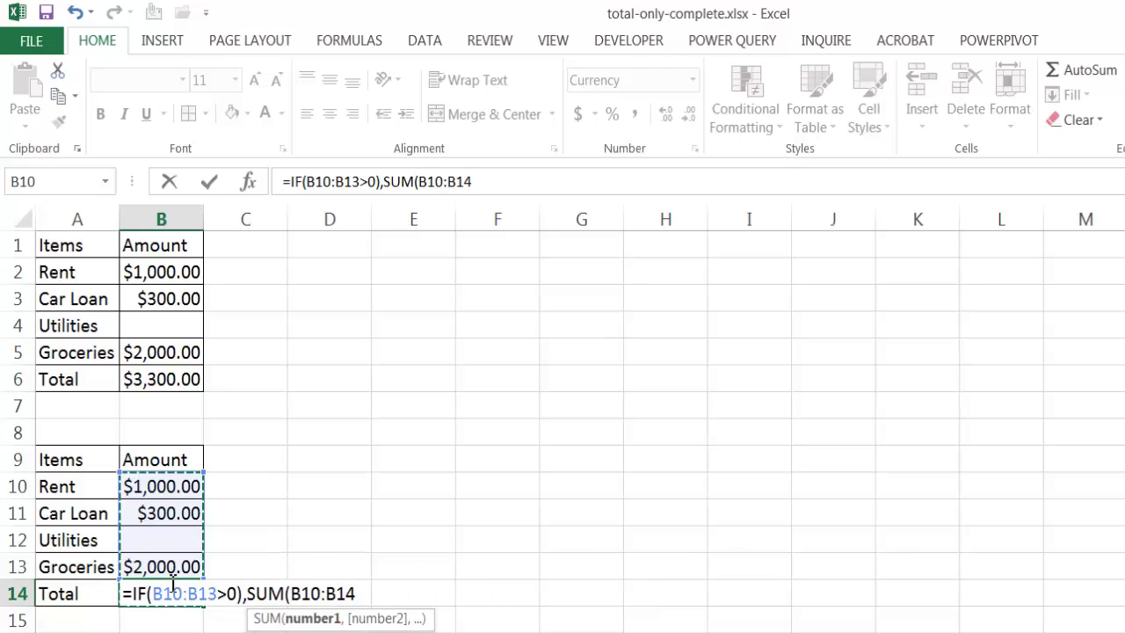
type("),\"\"")
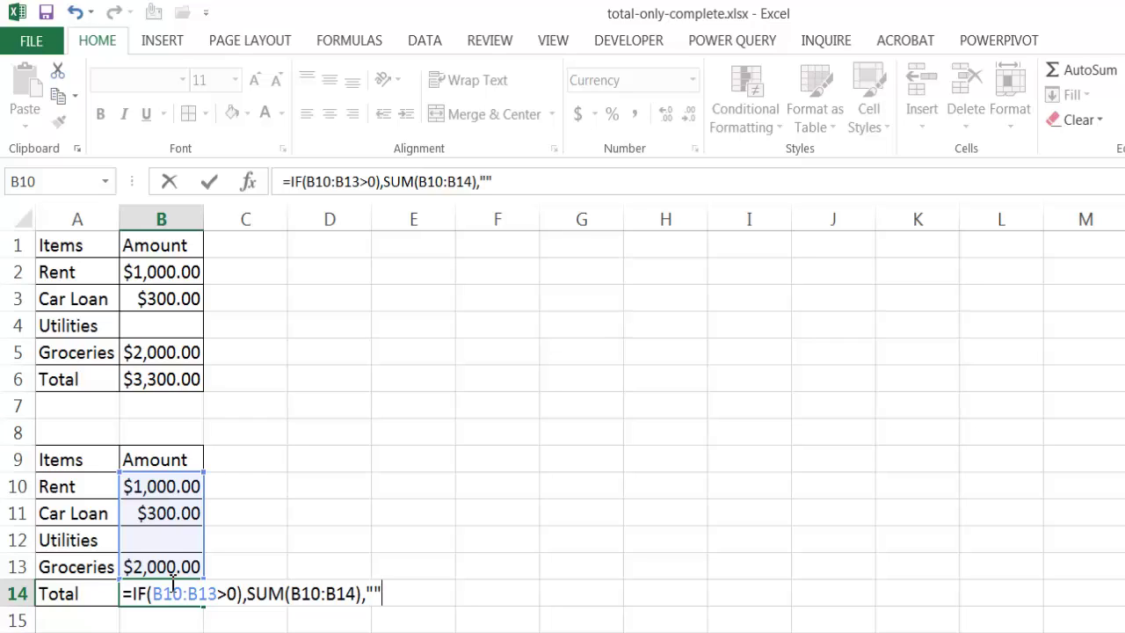
type(")")
Wrap B14's B10:B13>0 condition in AND( and enter the formula, which returns #VALUE!
left_click(153, 594)
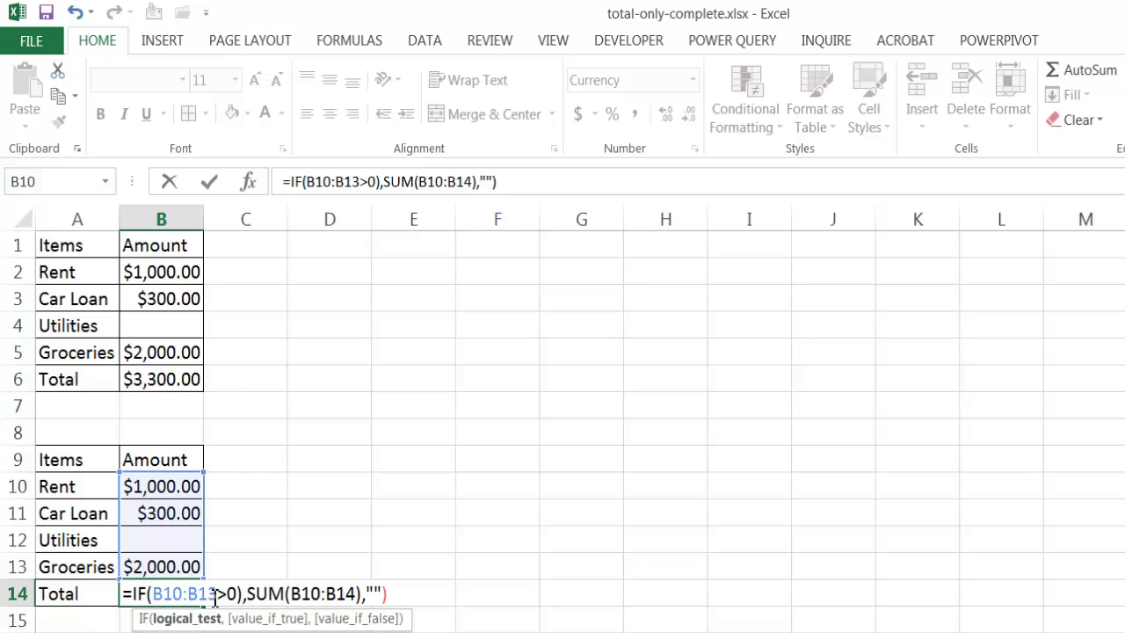
type("and")
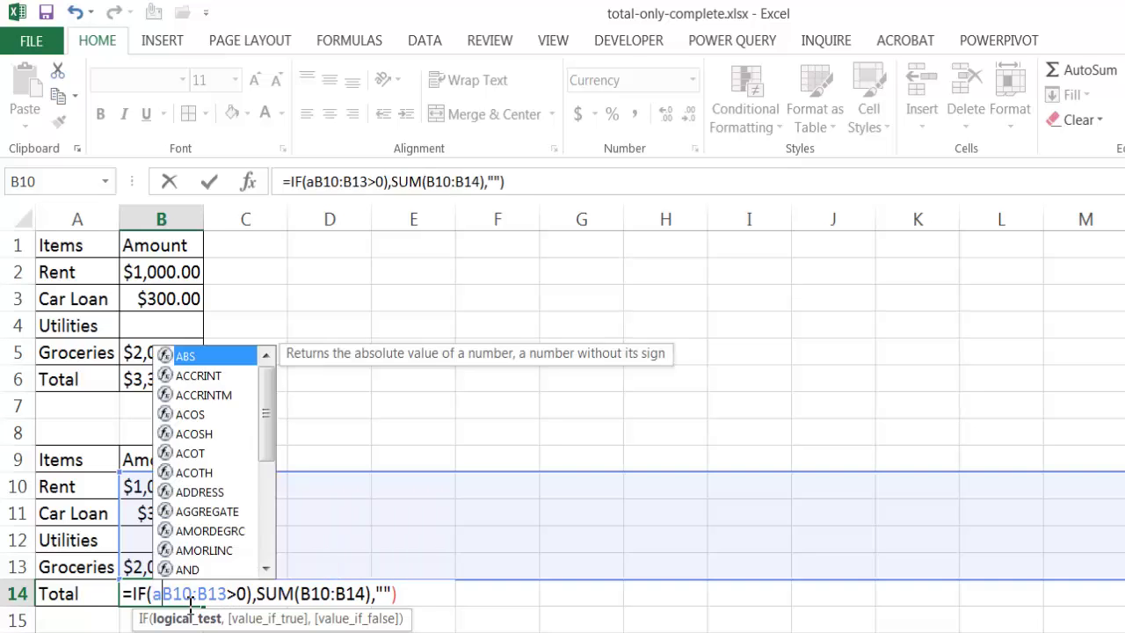
type("(")
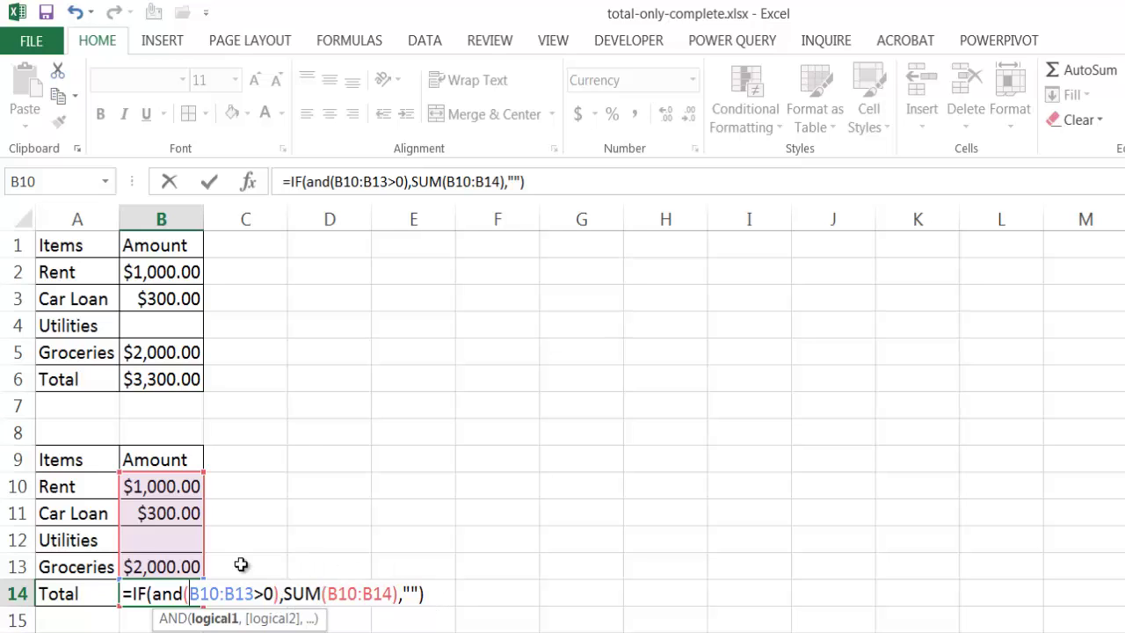
key("Return")
Array-enter B14's formula with Ctrl+Shift+Enter so the lower Total shows blank
left_click(185, 591)
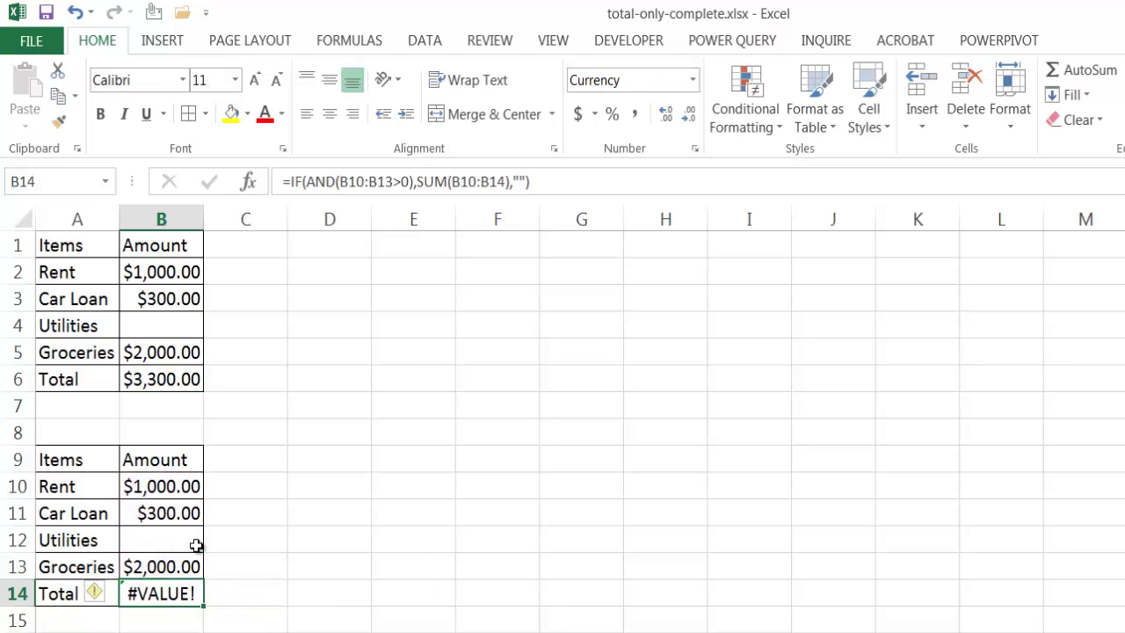
left_click(540, 181)
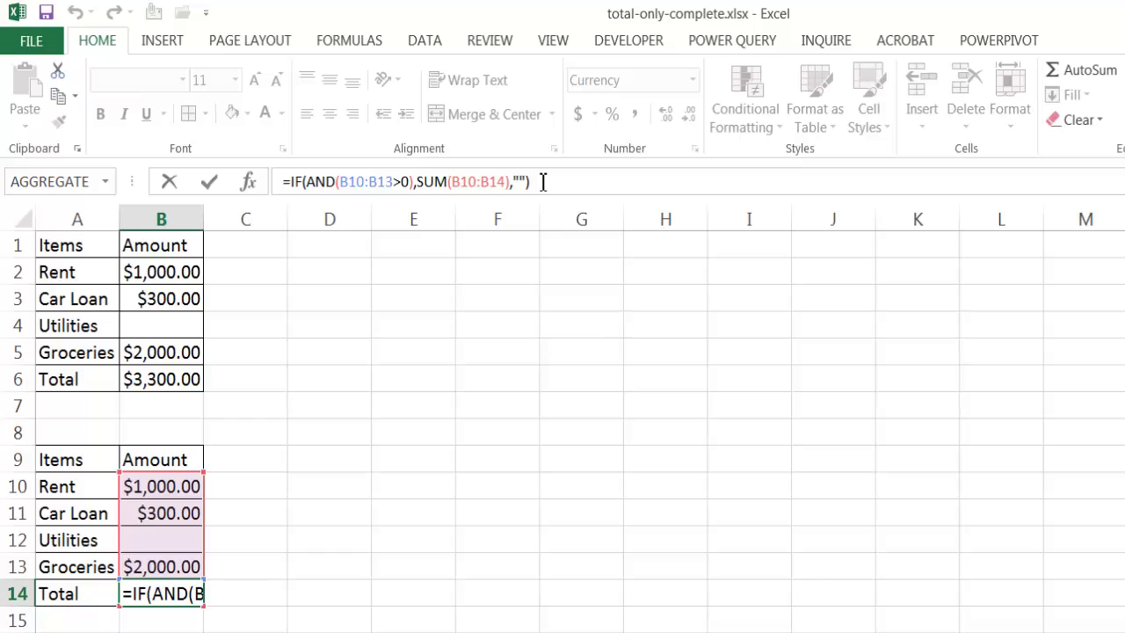
left_click_drag(340, 182, 410, 182)
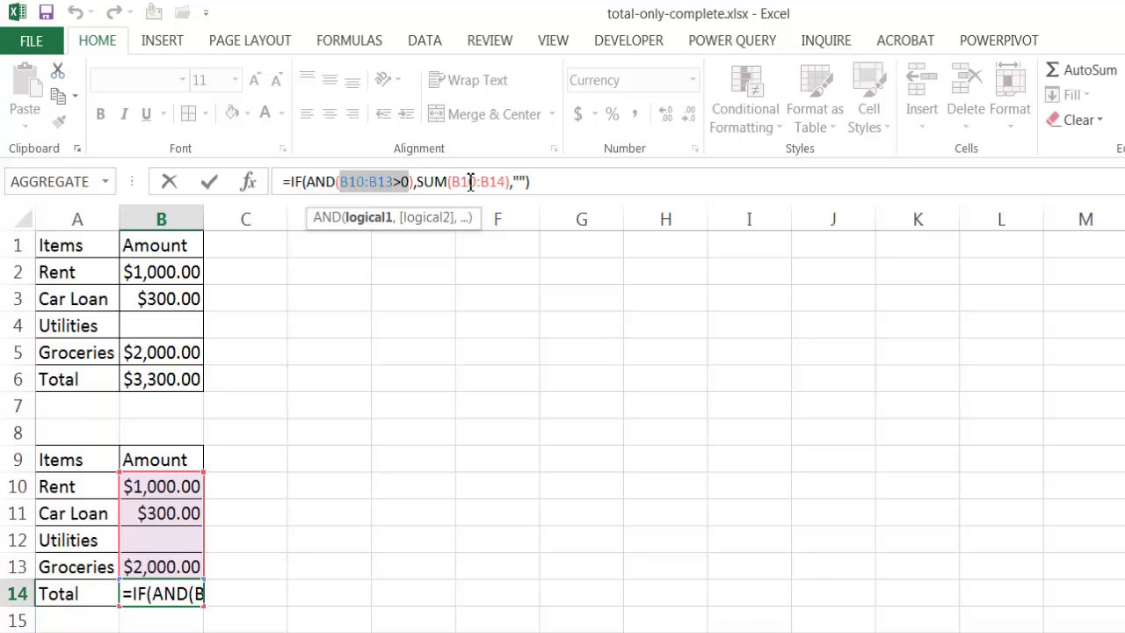
left_click(534, 186)
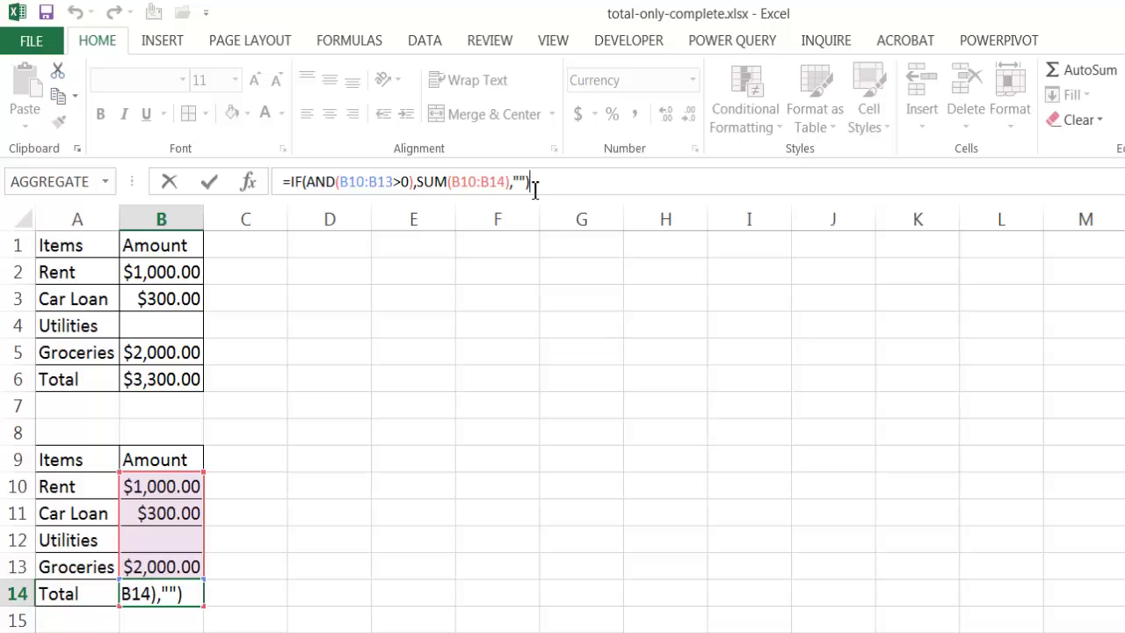
key("ctrl+shift+Return")
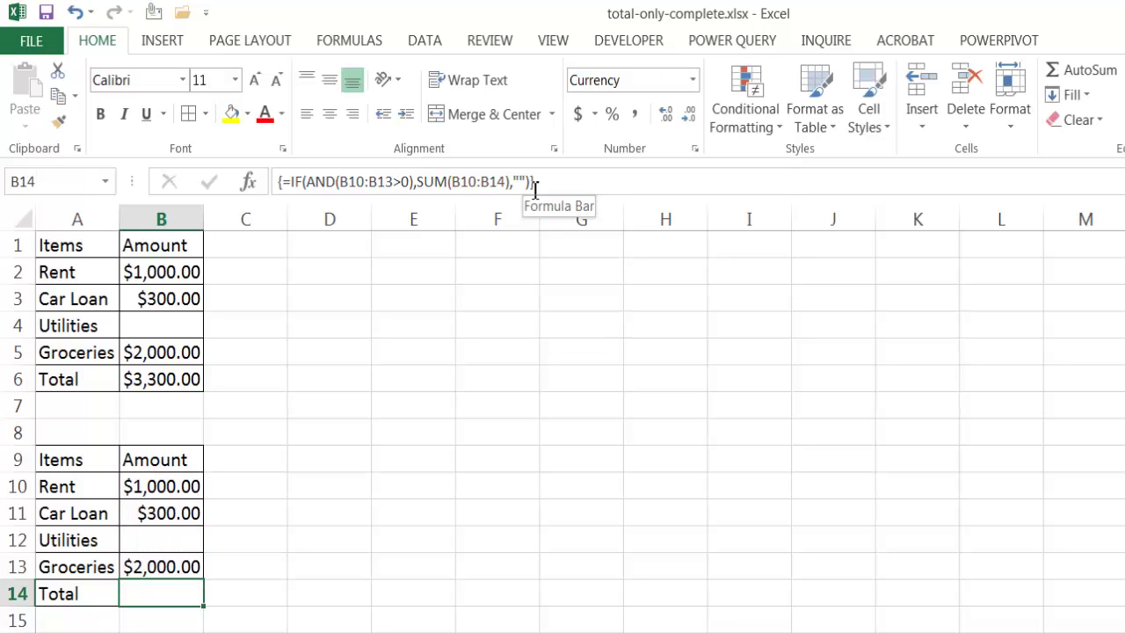
Change the SUM range from B10:B14 to B10:B13 and array-enter the corrected formula
left_click(542, 187)
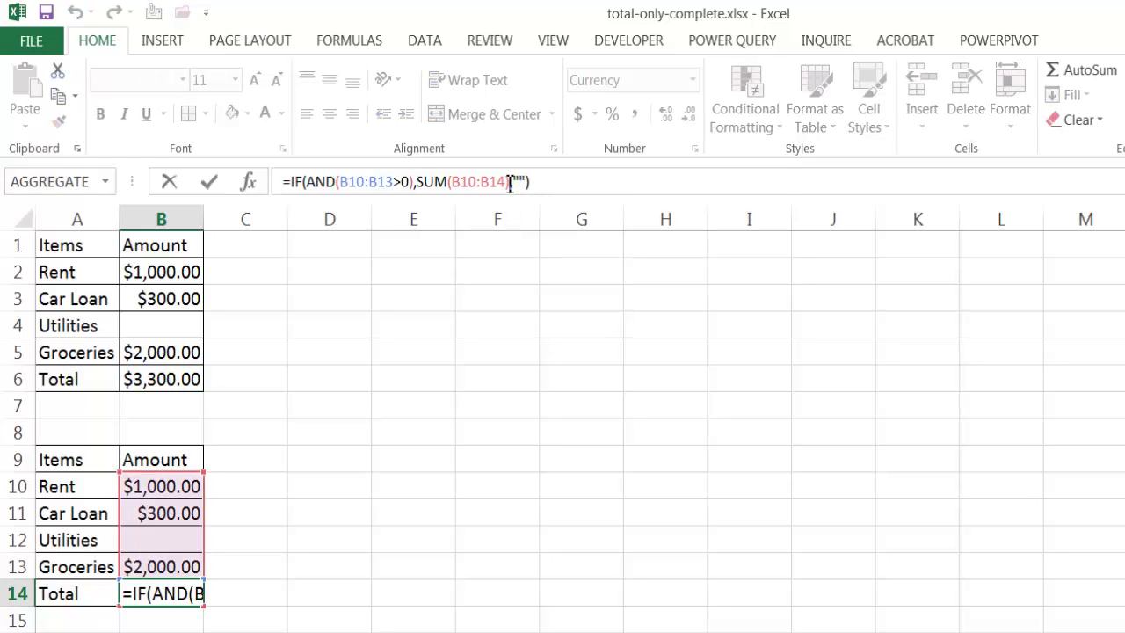
left_click(507, 181)
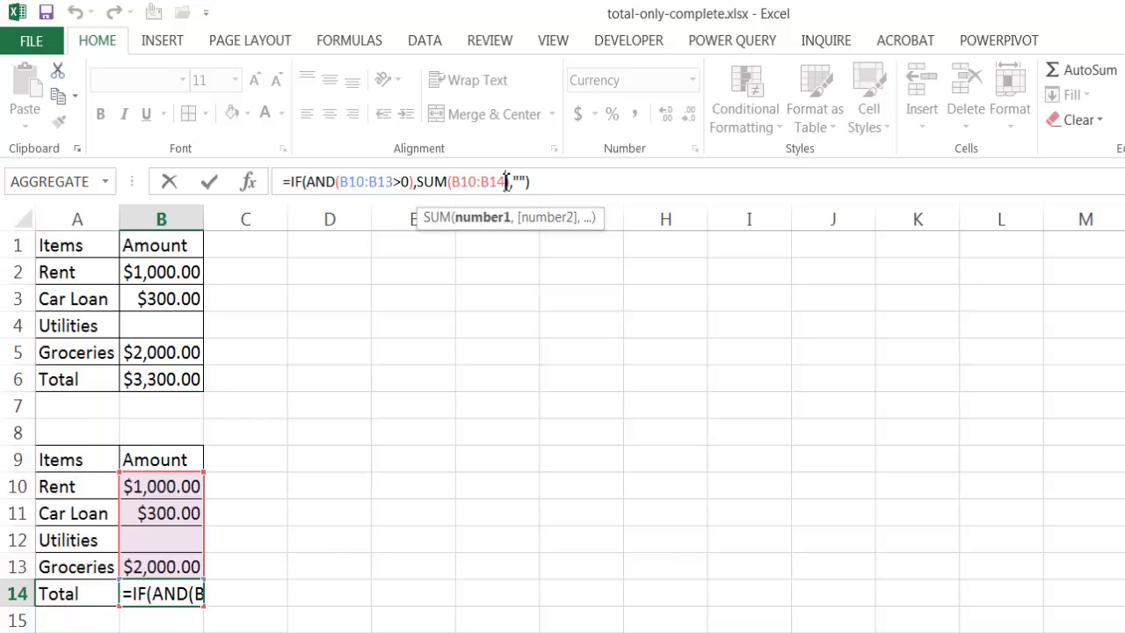
key("BackSpace")
type("3")
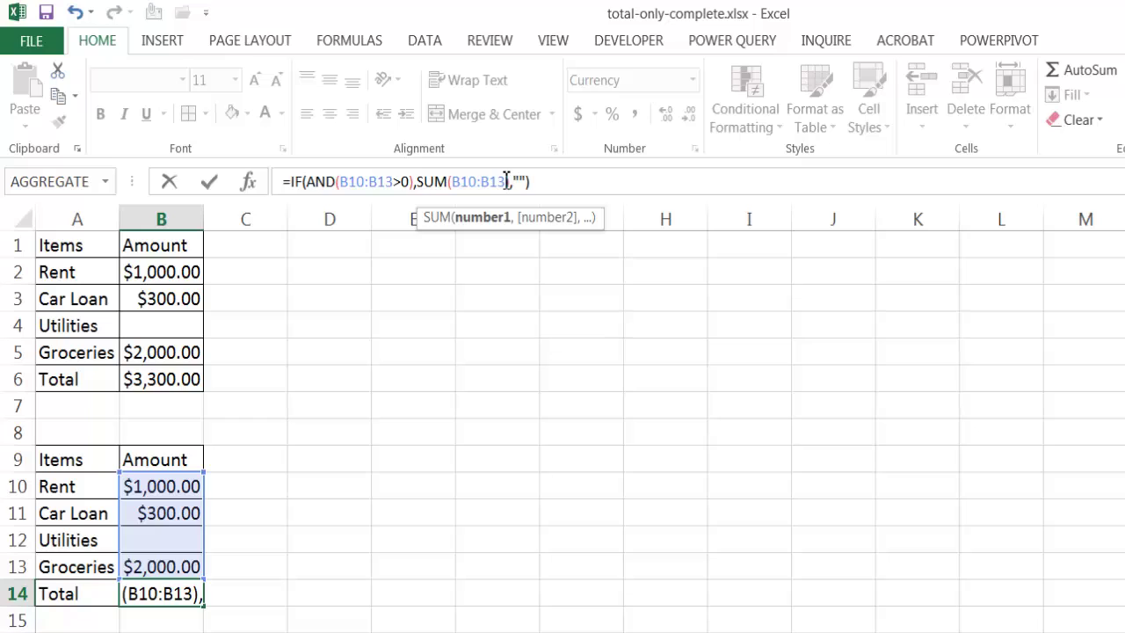
key("ctrl+shift+Return")
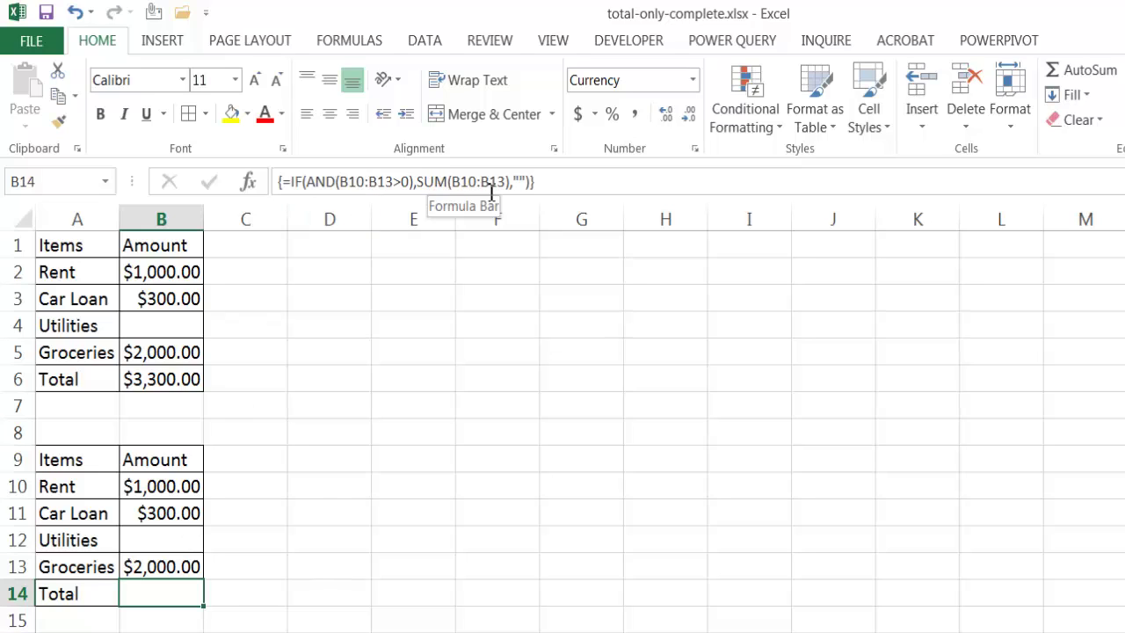
Enter 100 in the lower Utilities cell B12 so B14 shows $3,400.00
left_click(166, 539)
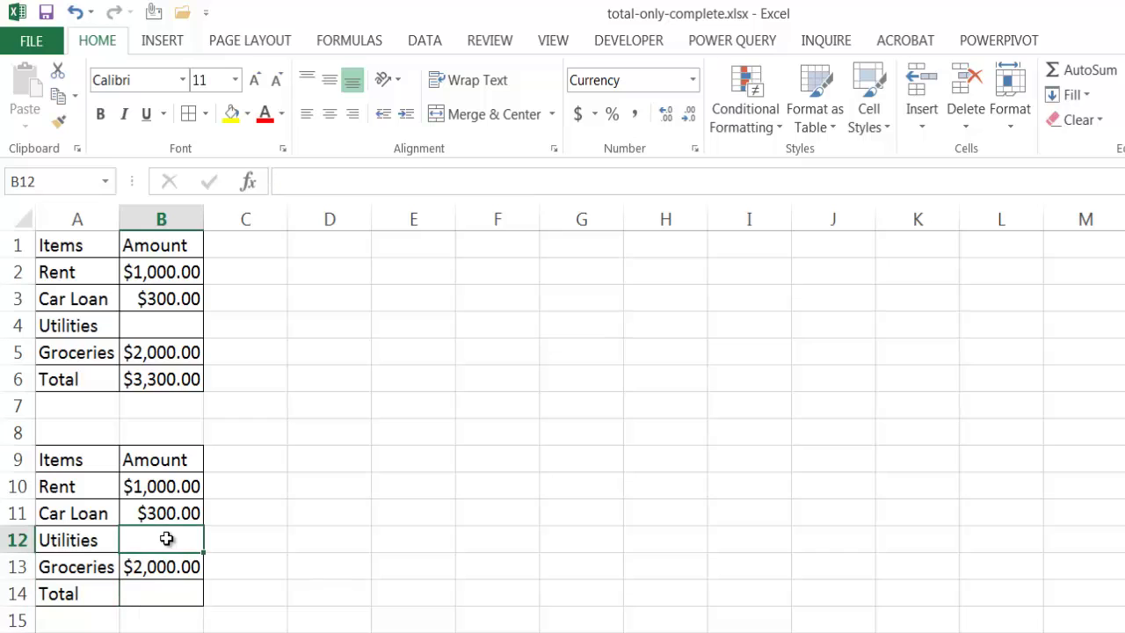
type("100")
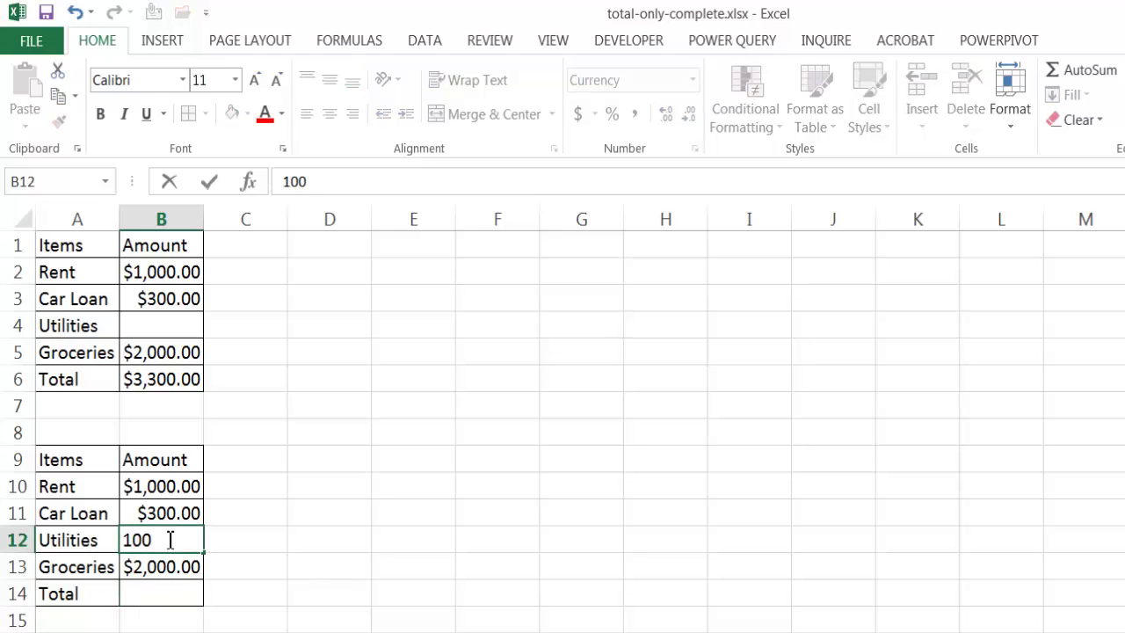
key("Return")
left_click(167, 595)
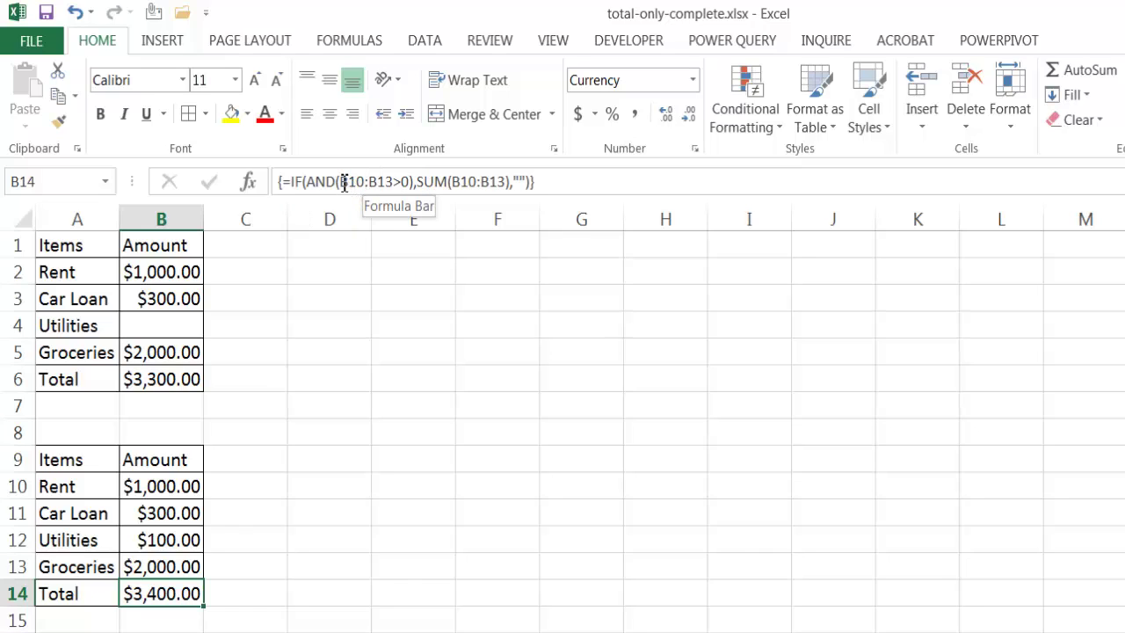
left_click_drag(344, 181, 396, 181)
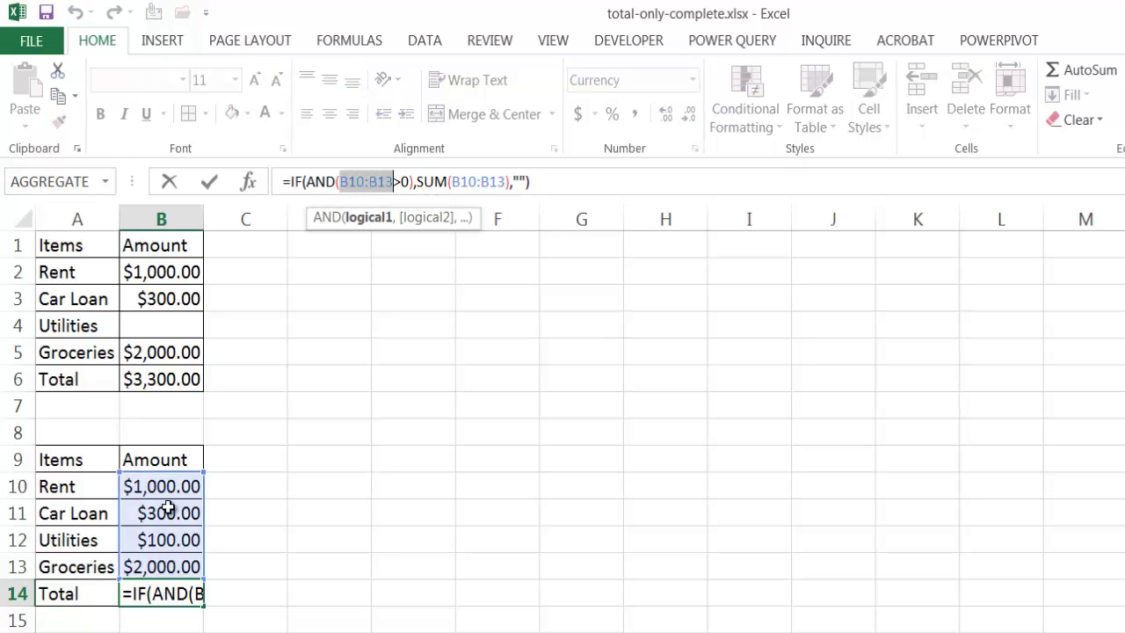
key("F9")
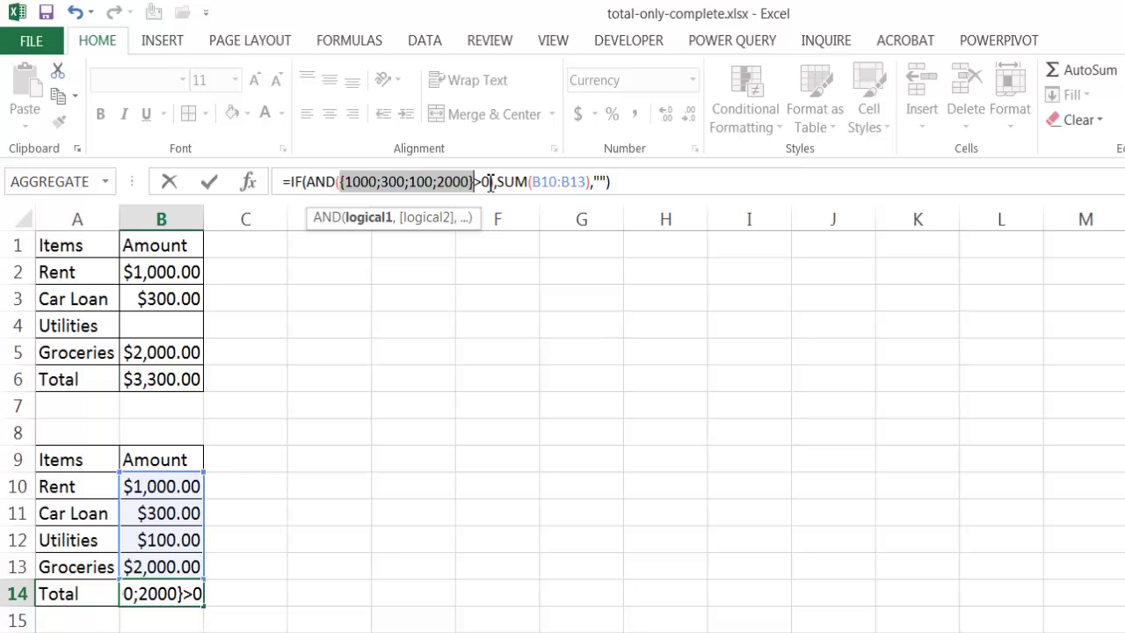
key("ctrl+z")
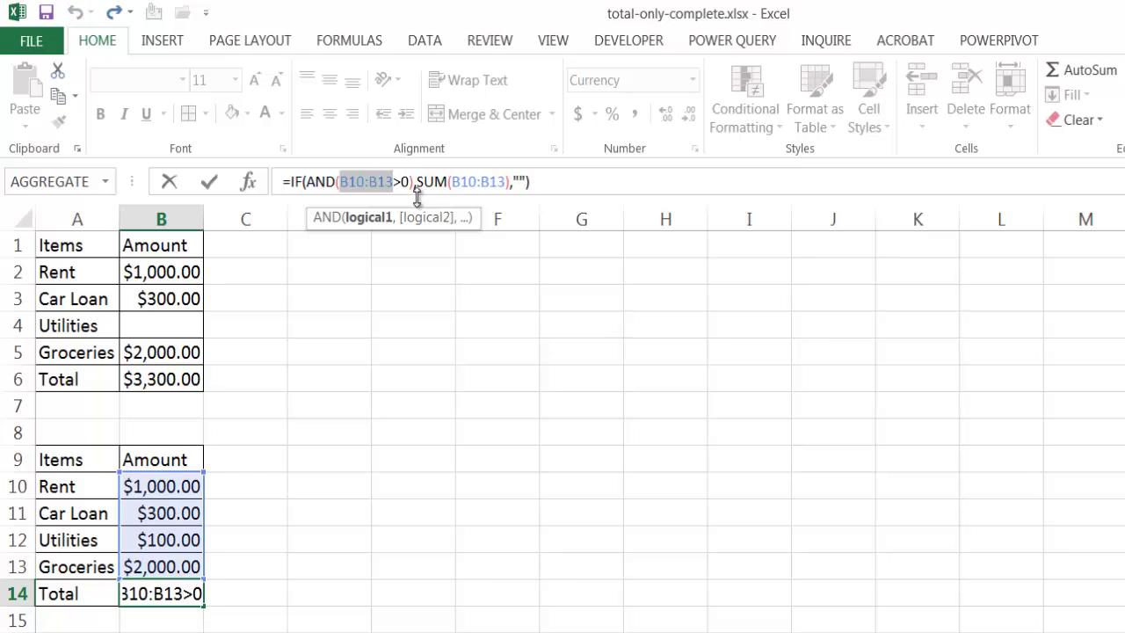
left_click_drag(412, 185, 345, 183)
key("F9")
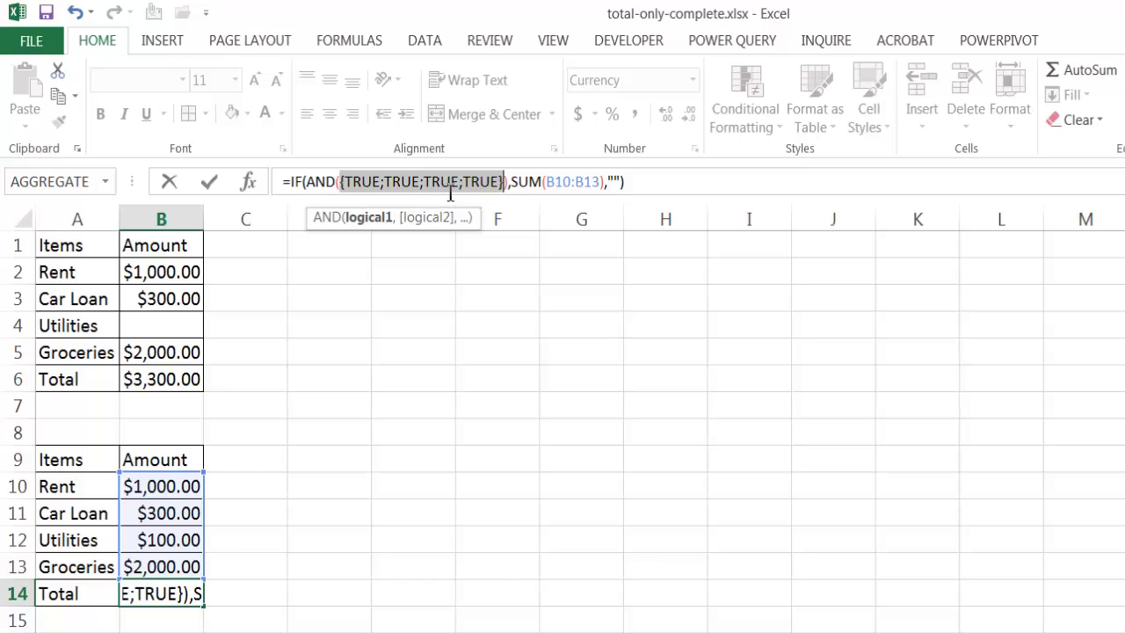
key("ctrl+z")
left_click(165, 539)
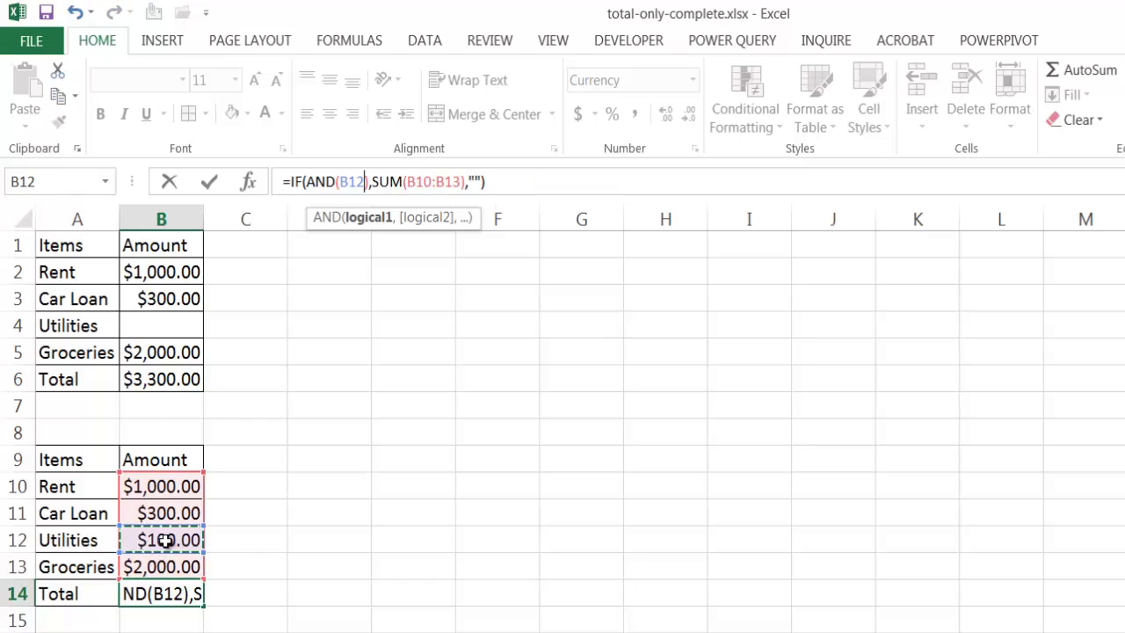
key("Escape")
left_click(165, 540)
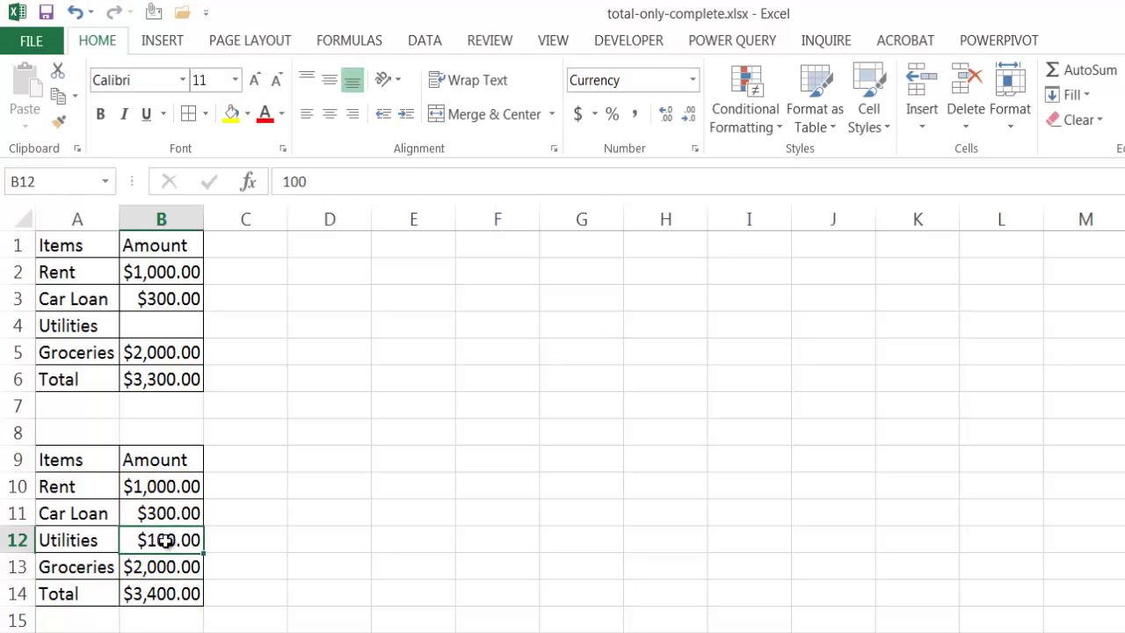
Clear B12 and evaluate B14's B10:B13>0 test with F9, giving {TRUE;TRUE;FALSE;TRUE}
key("Delete")
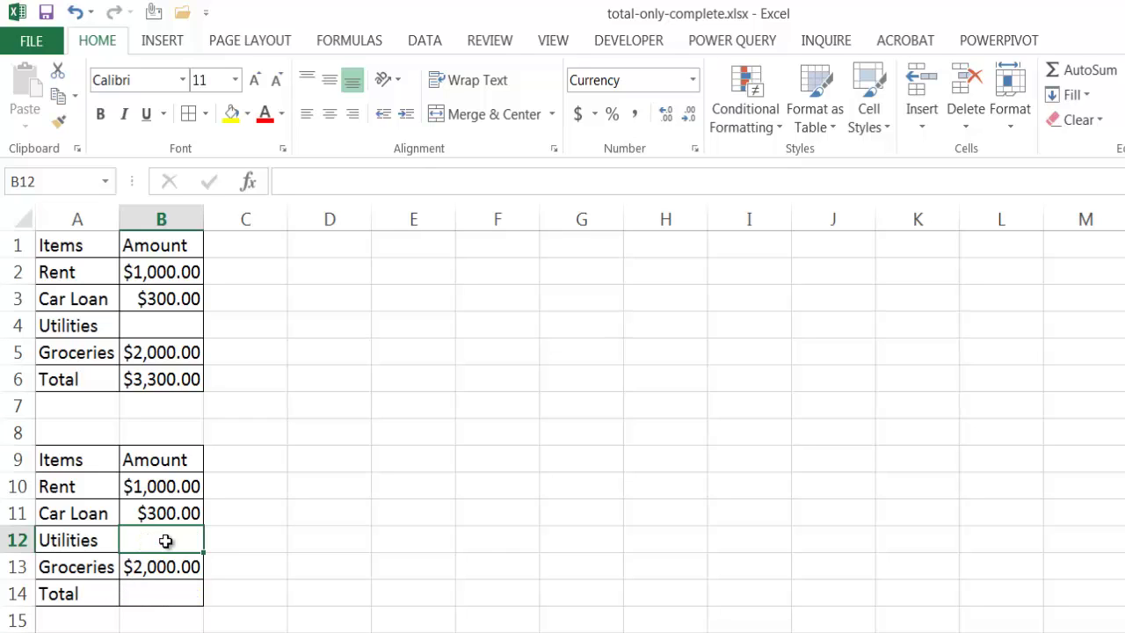
left_click(160, 599)
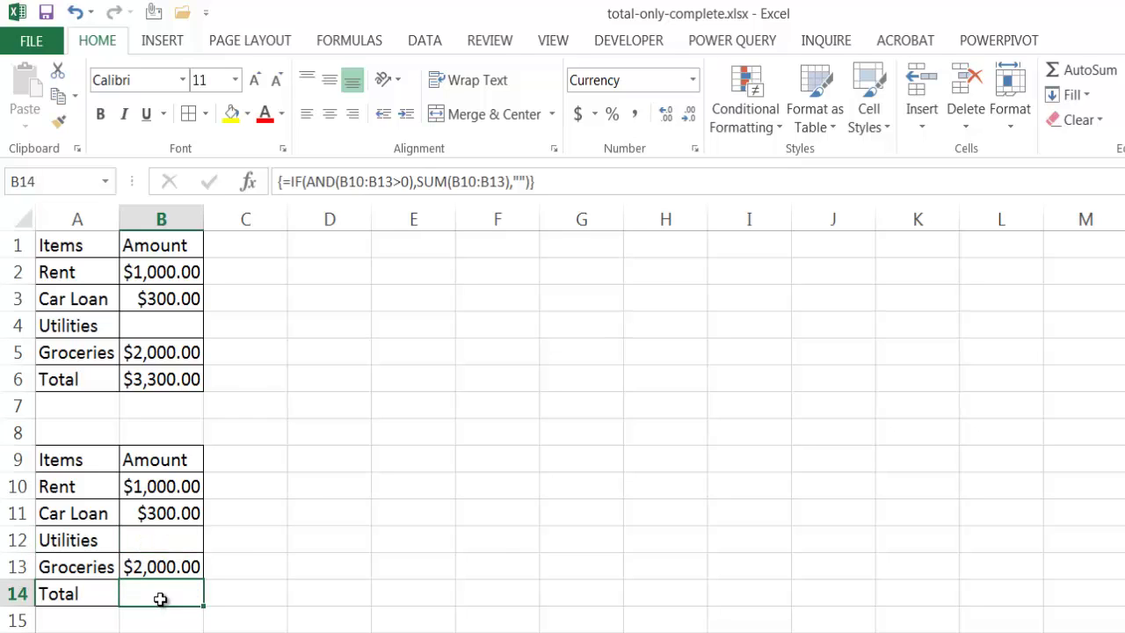
left_click(410, 182)
left_click_drag(410, 185, 345, 187)
key("F9")
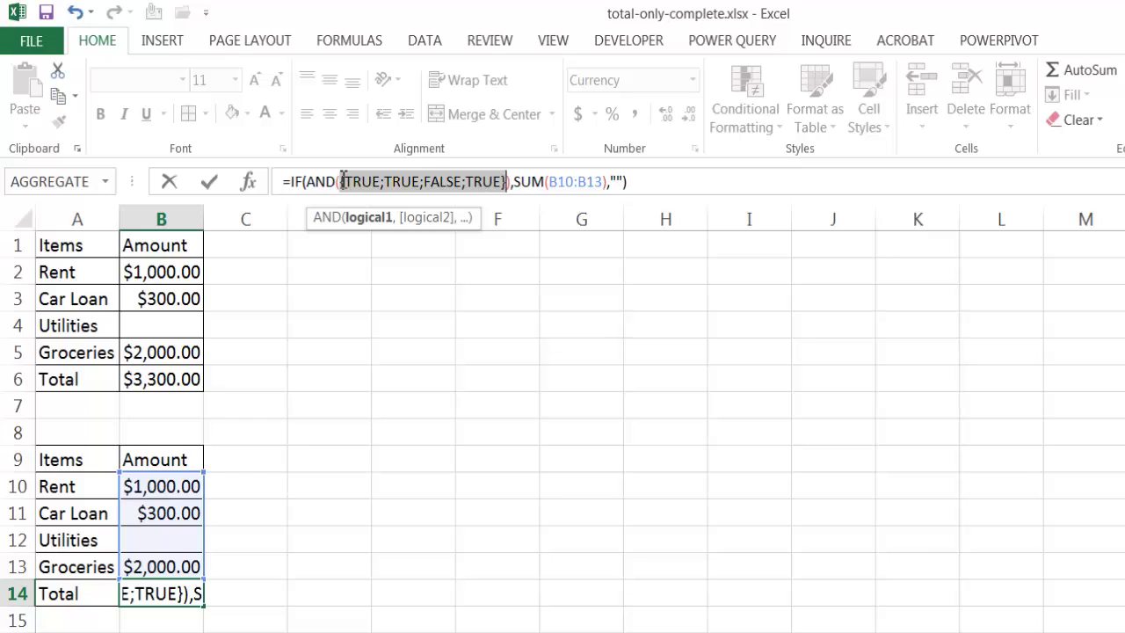
Undo the F9 evaluation and re-array-enter {=IF(AND(B10:B13>0),SUM(B10:B13),"")} in B14
key("ctrl+z")
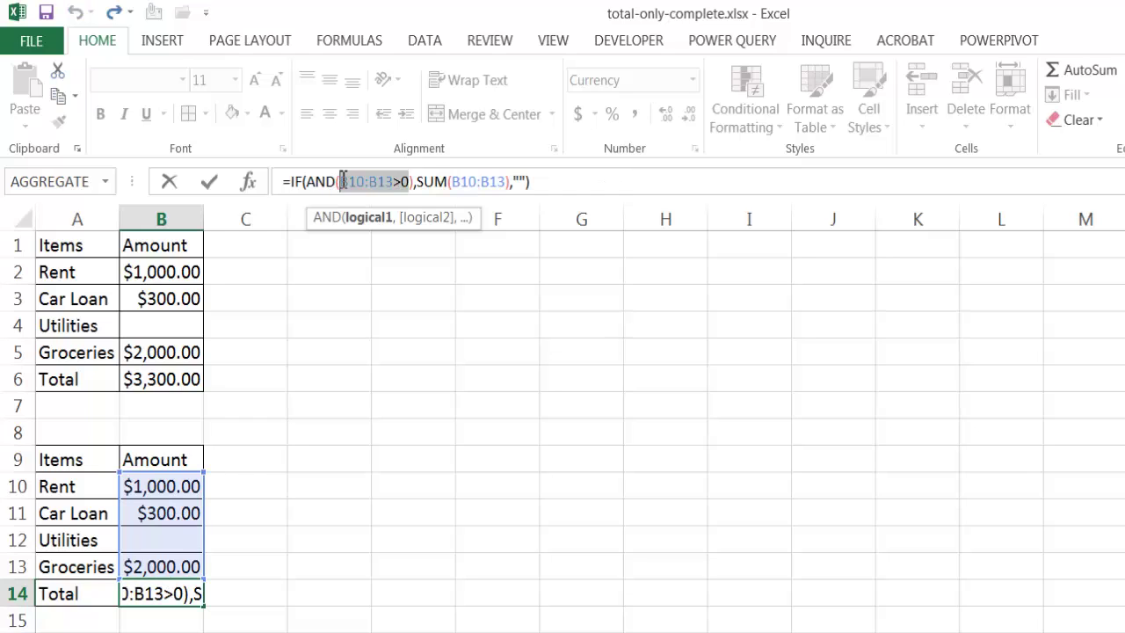
left_click(420, 182)
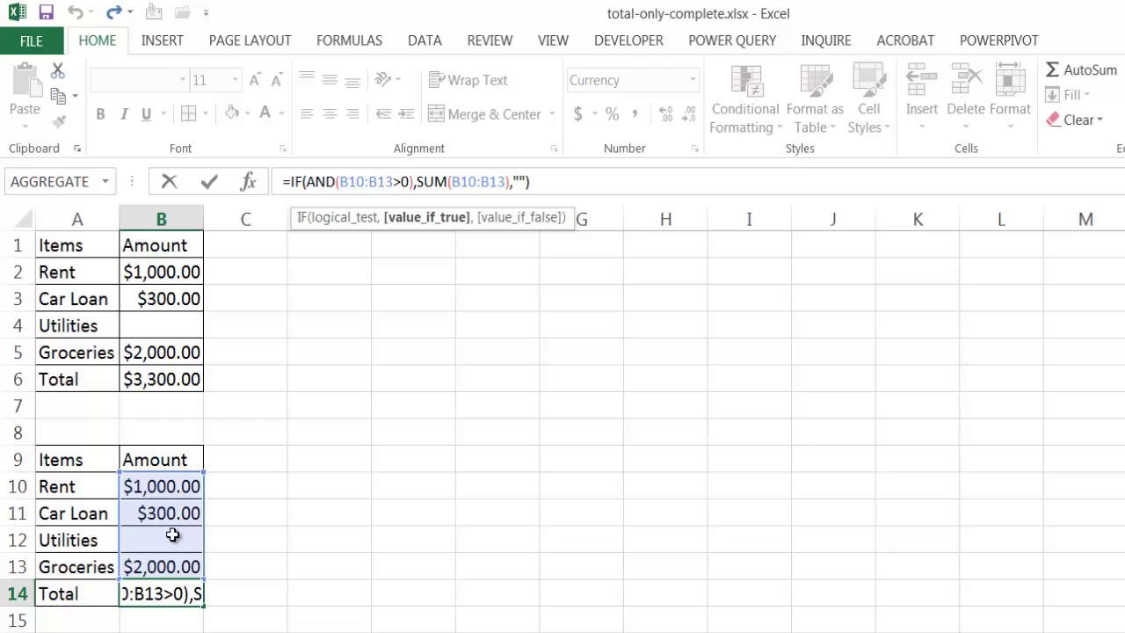
key("ctrl+shift+Return")
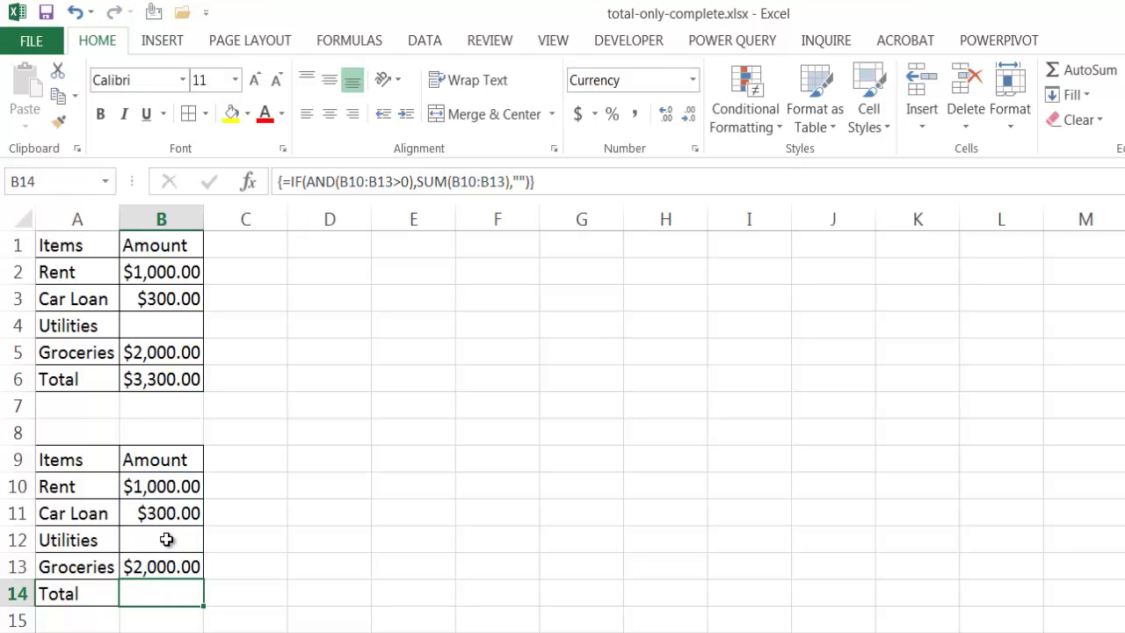
Enter 2000 in the lower Utilities cell B12 so B14 totals $5,300.00
left_click(167, 538)
type("2000")
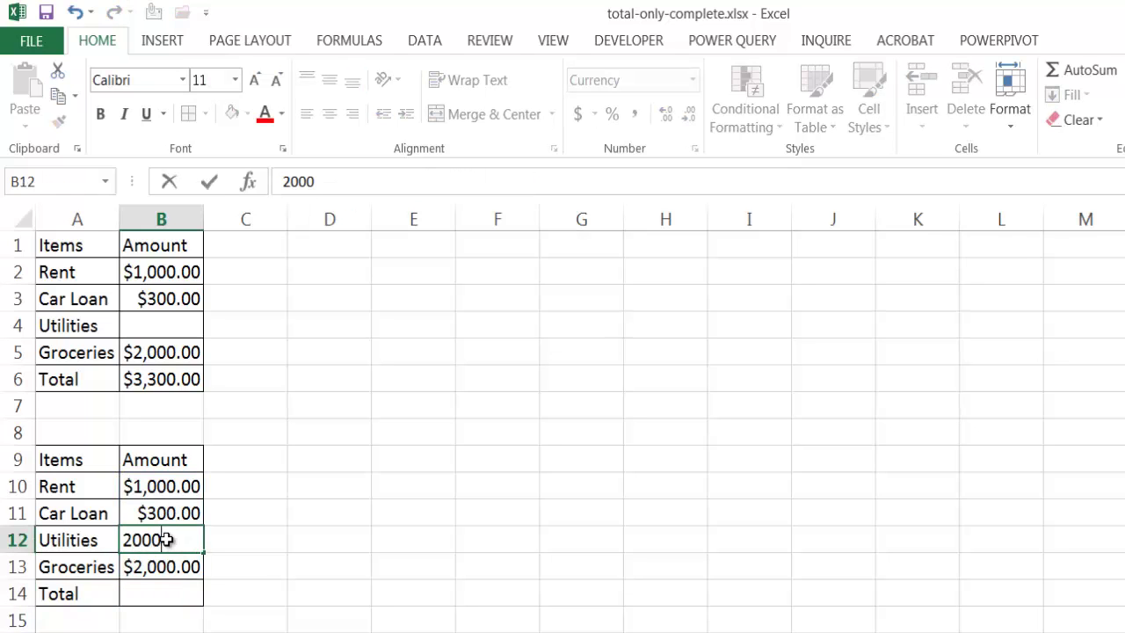
key("Return")
left_click_drag(201, 519, 198, 592)
left_click(181, 592)
left_click_drag(246, 486, 255, 435)
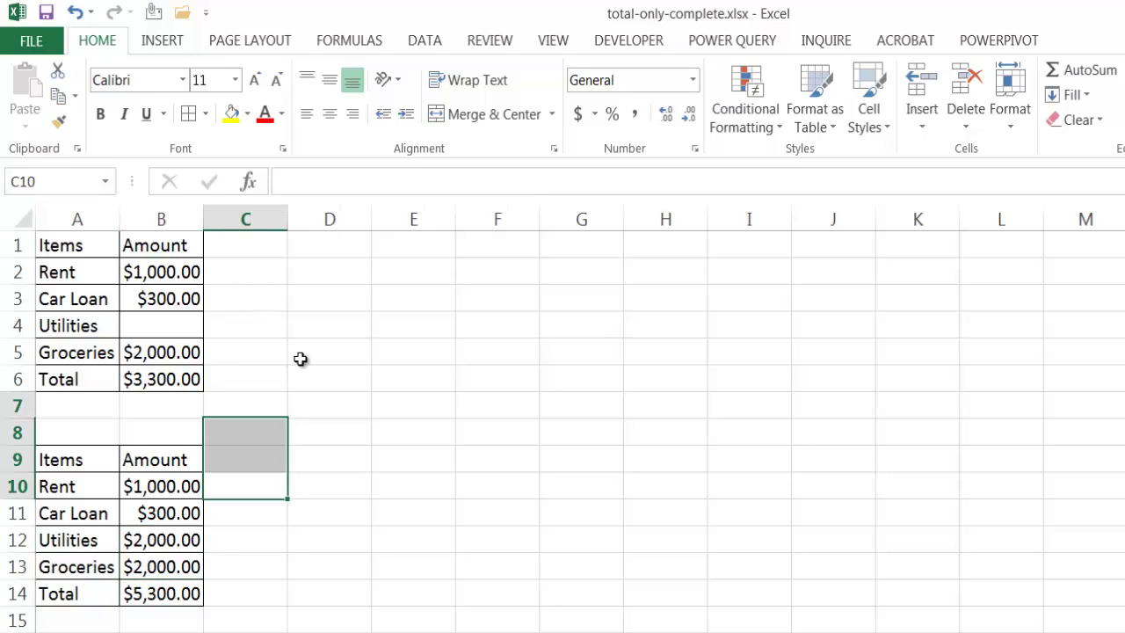
left_click(181, 594)
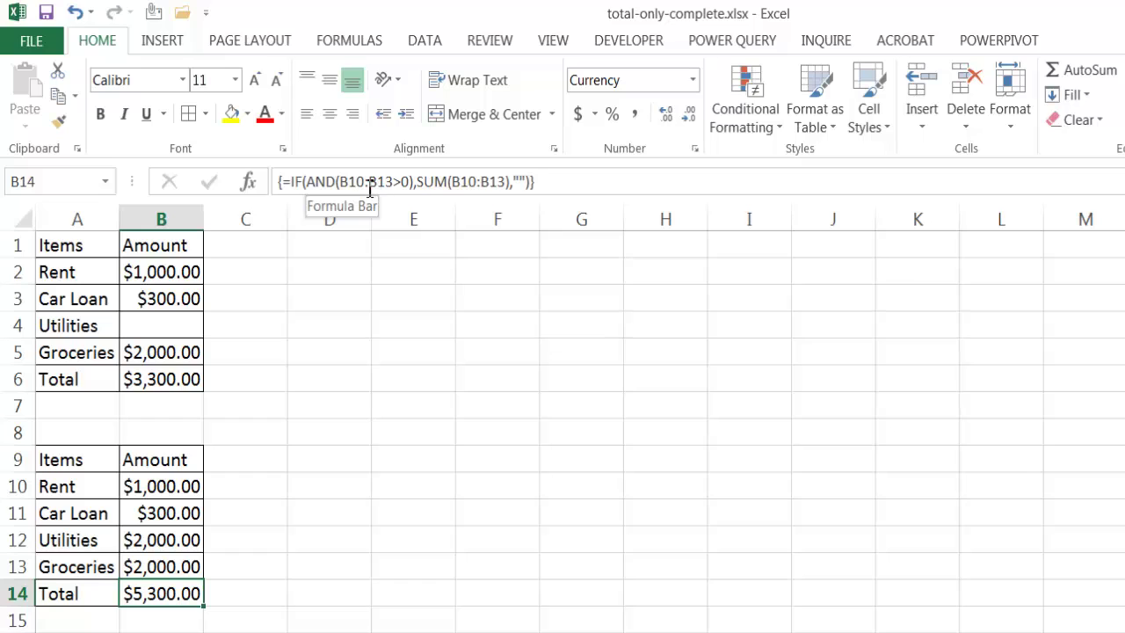
left_click(426, 182)
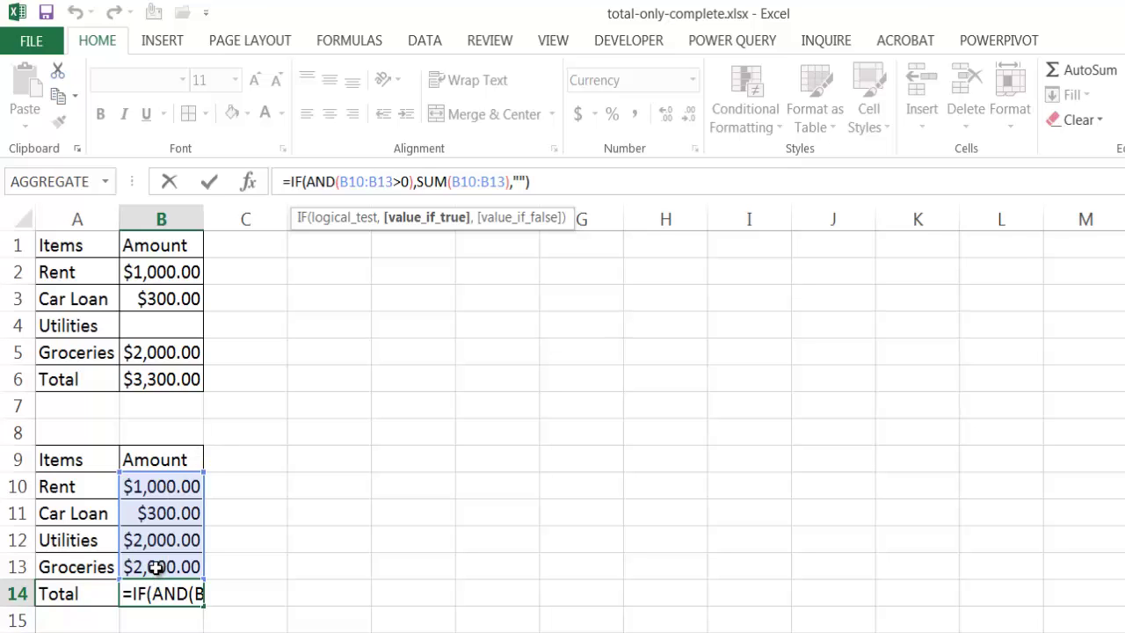
key("ctrl+shift+Return")
left_click(326, 598)
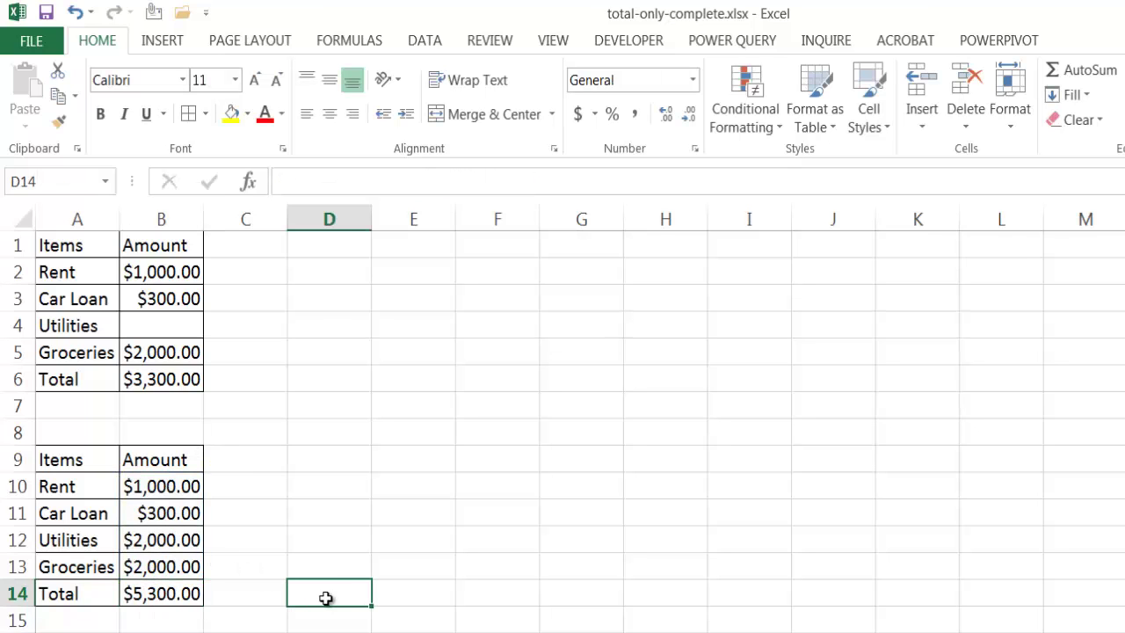
left_click(164, 597)
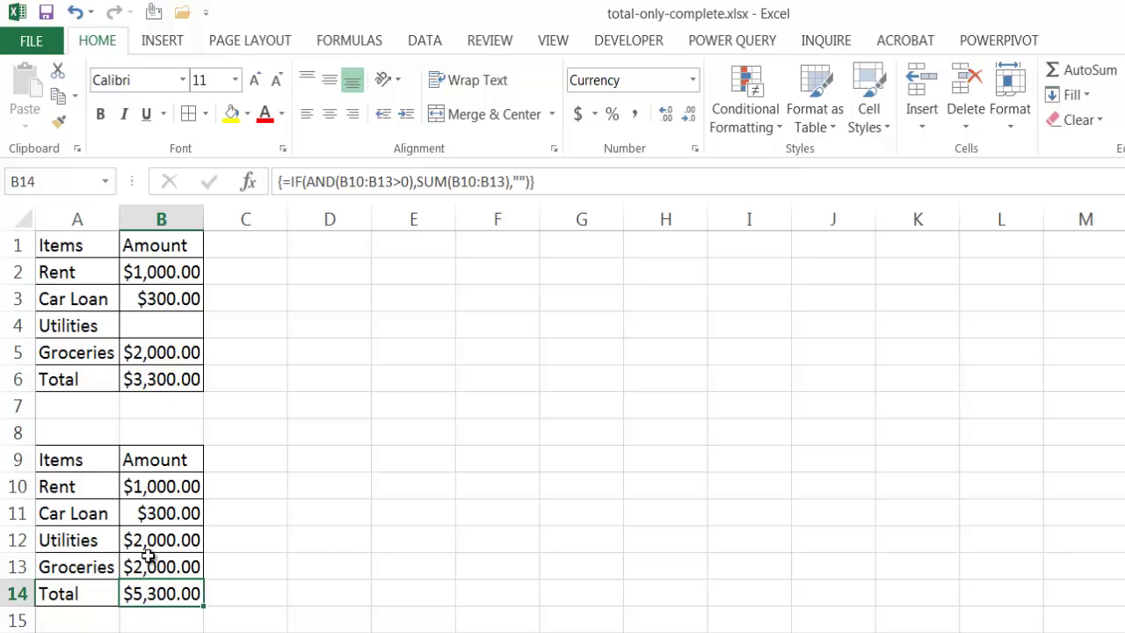
left_click_drag(164, 490, 166, 583)
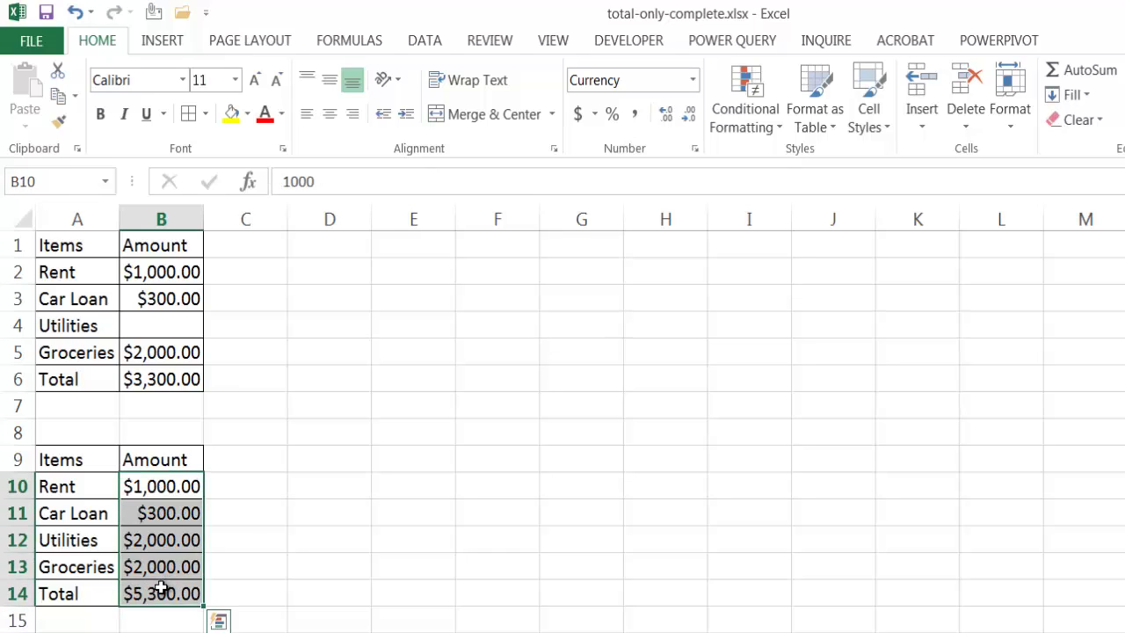
left_click(162, 591)
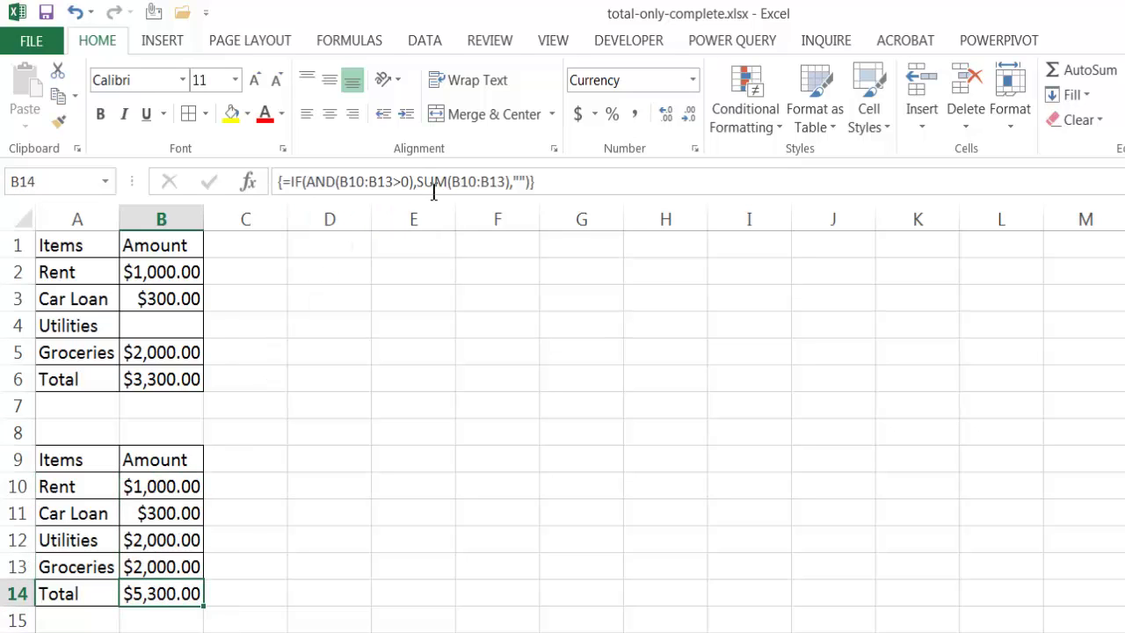